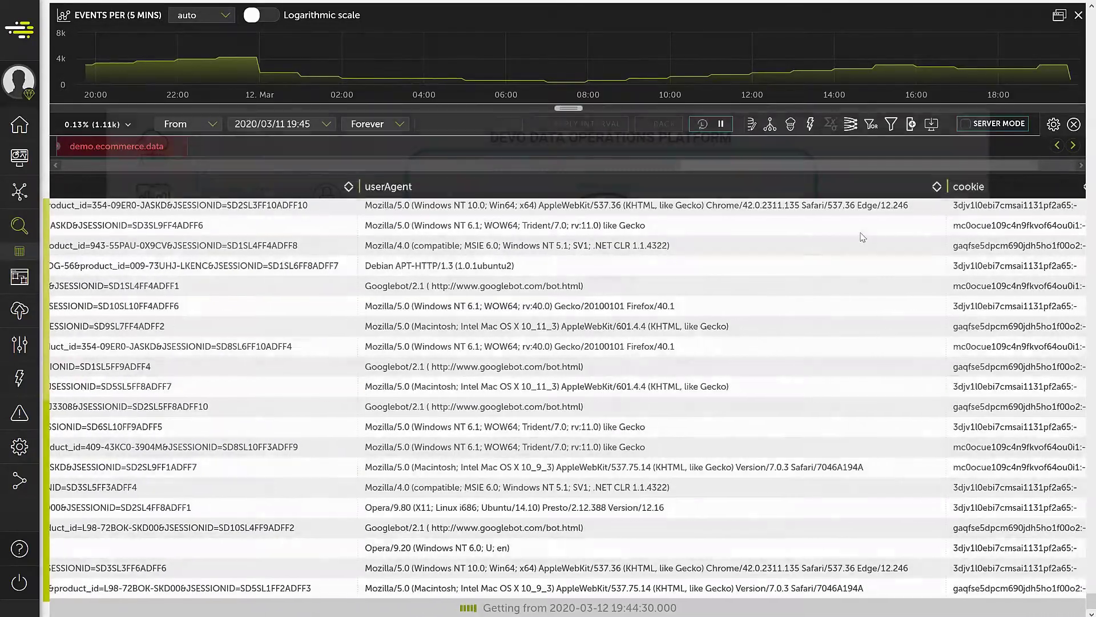
left_click_drag(860, 233, 892, 236)
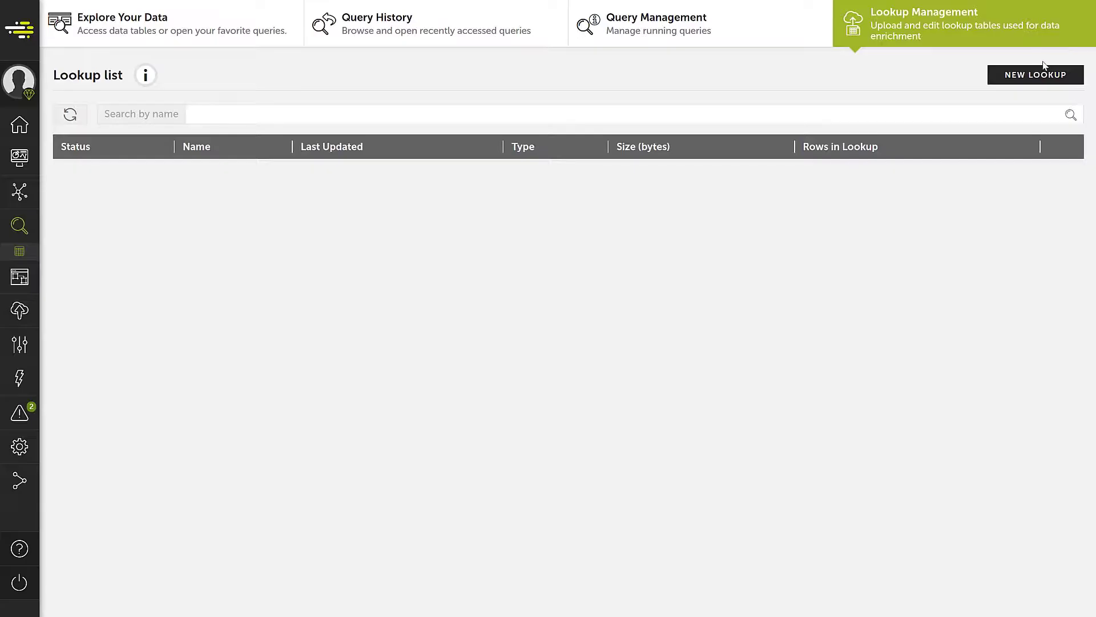
Upload a new CSV lookup with headers named cars from mock_car.csv, using id_car as the key.
left_click(1037, 73)
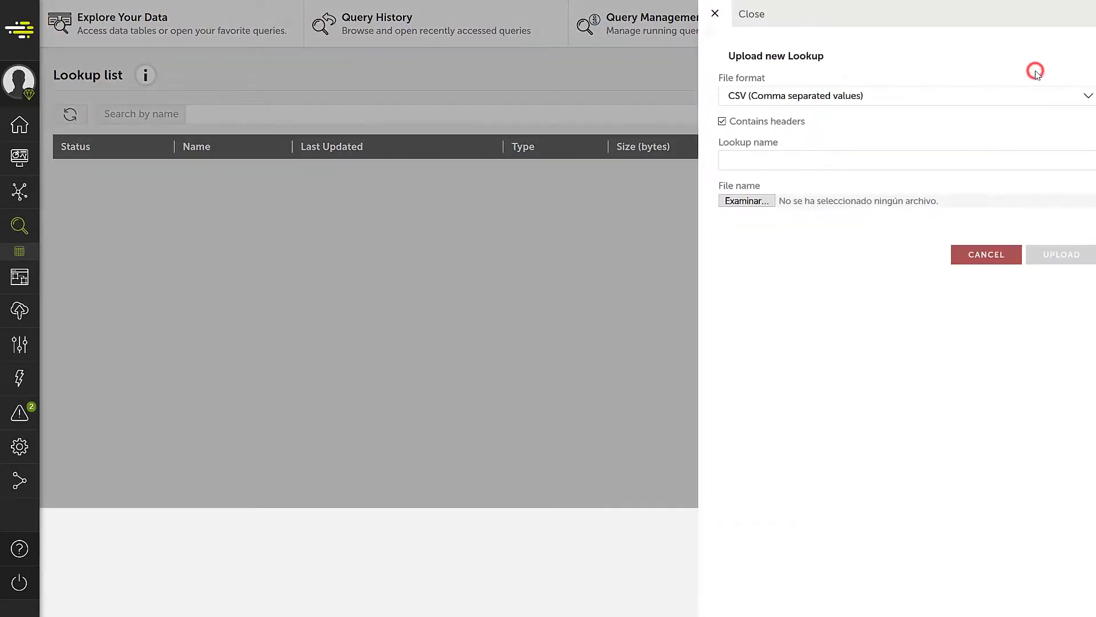
left_click(716, 162)
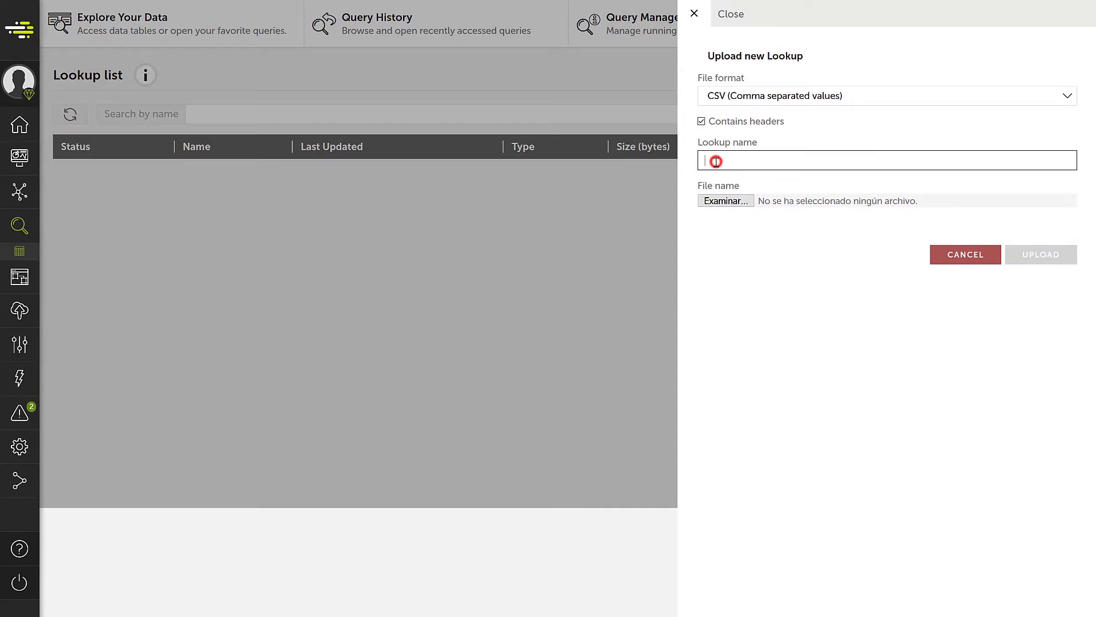
type("car")
type("s")
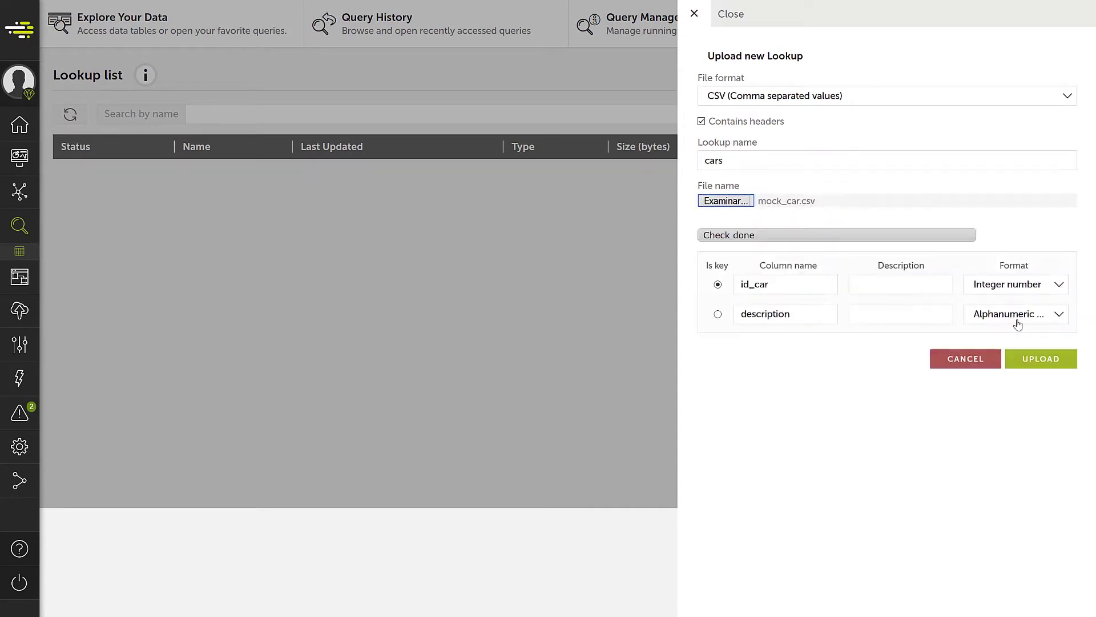
left_click(1052, 363)
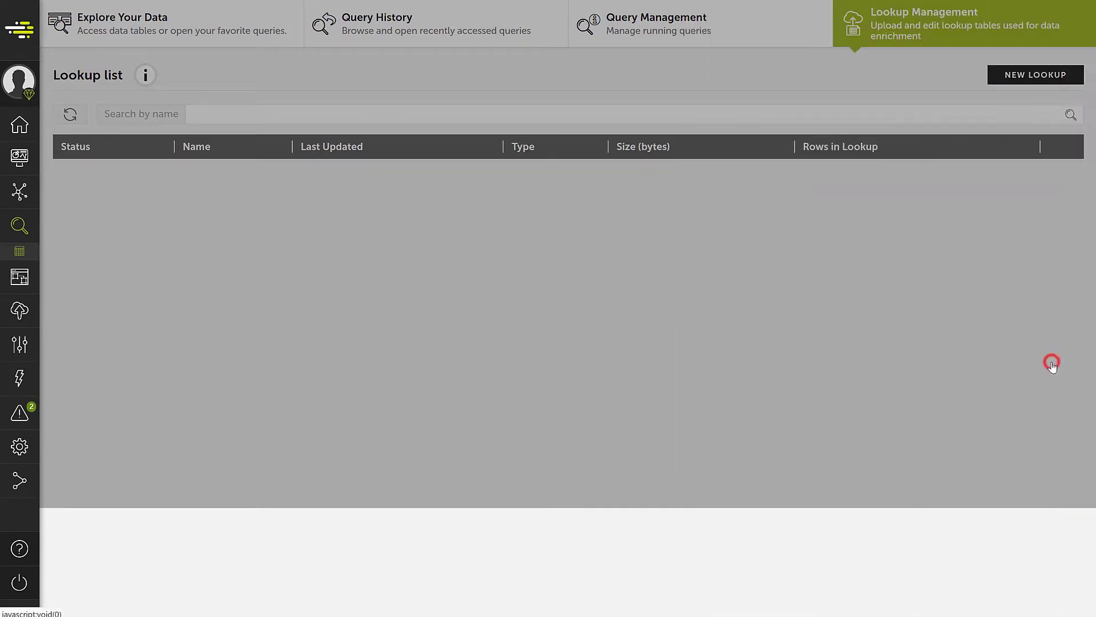
Examine the management options of the cars lookup, including its summary and editing.
left_click(1068, 168)
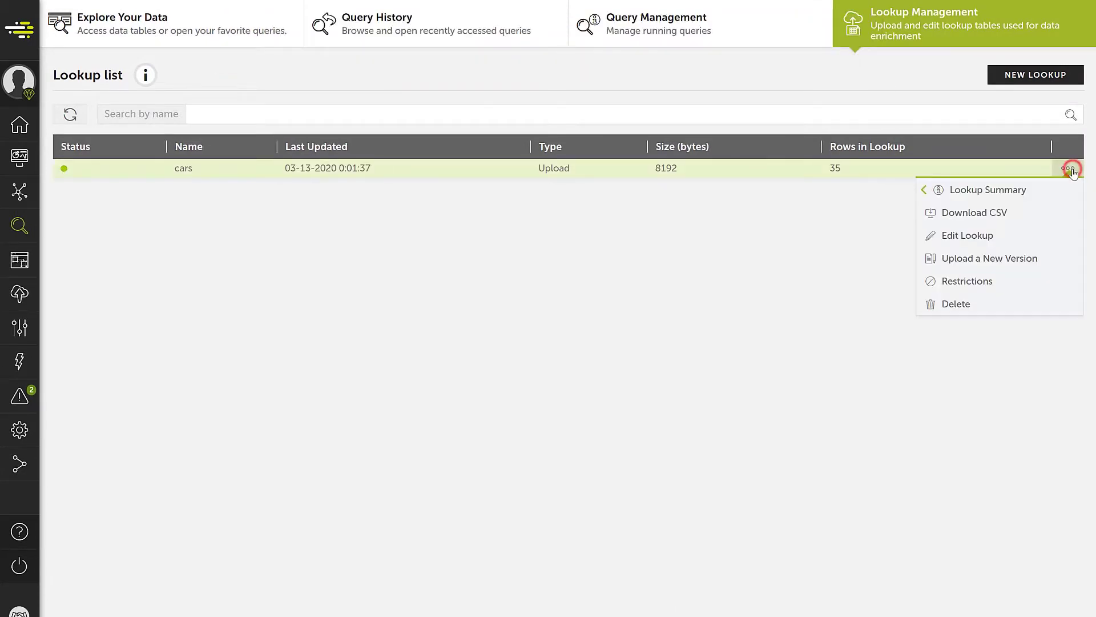
left_click(999, 189)
left_click(979, 235)
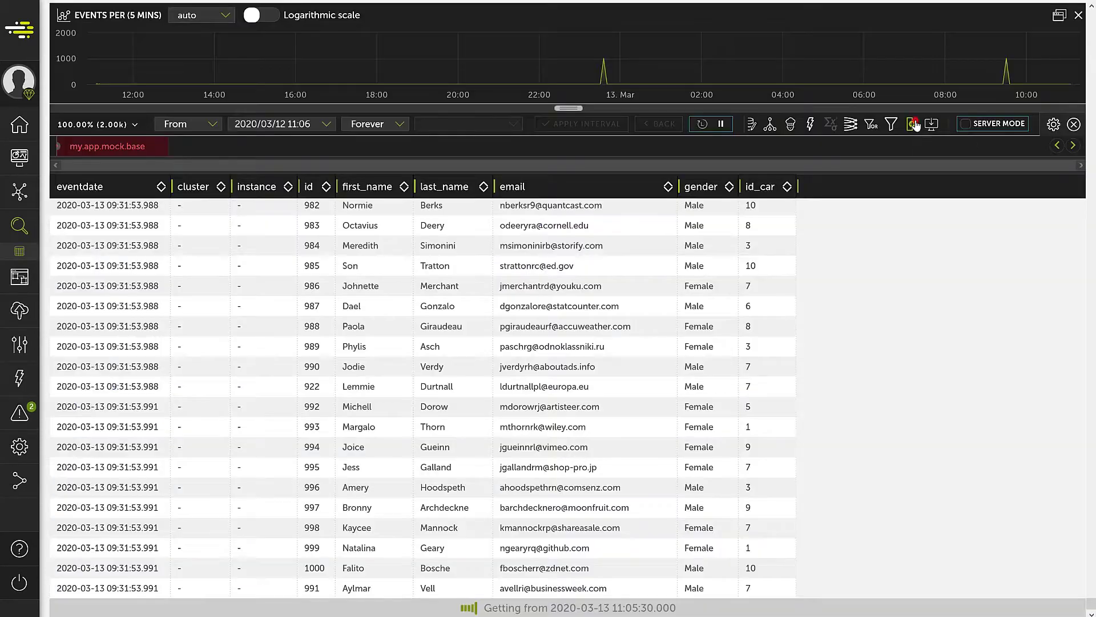
Start a new column on the my.app.mock.base table using the description operation of the Cars custom lookup.
left_click(914, 124)
left_click(829, 405)
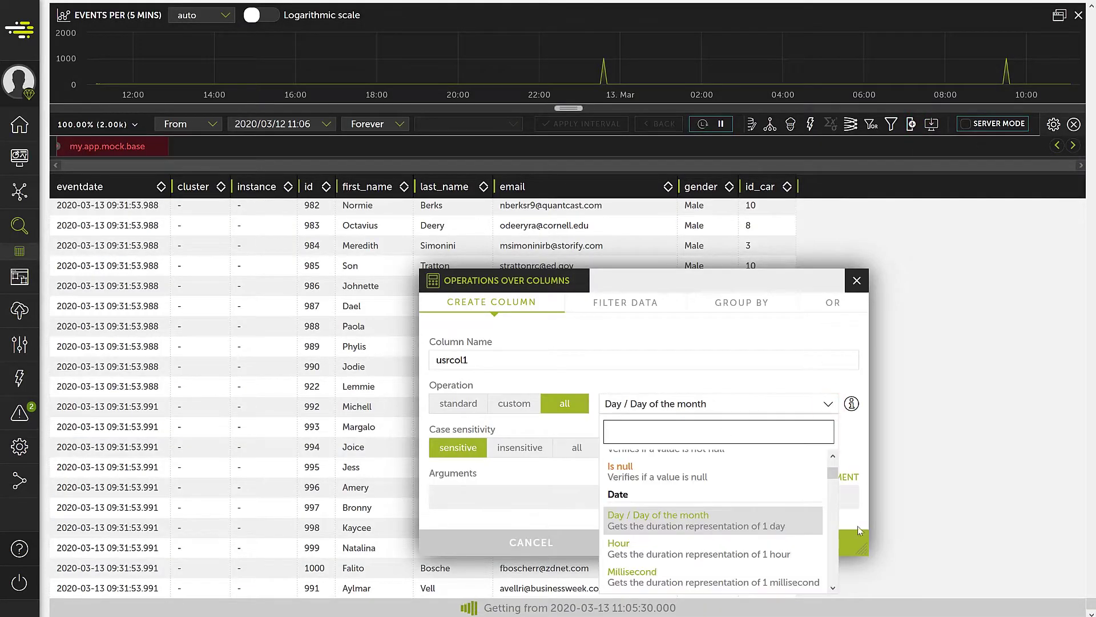
left_click_drag(833, 471, 834, 589)
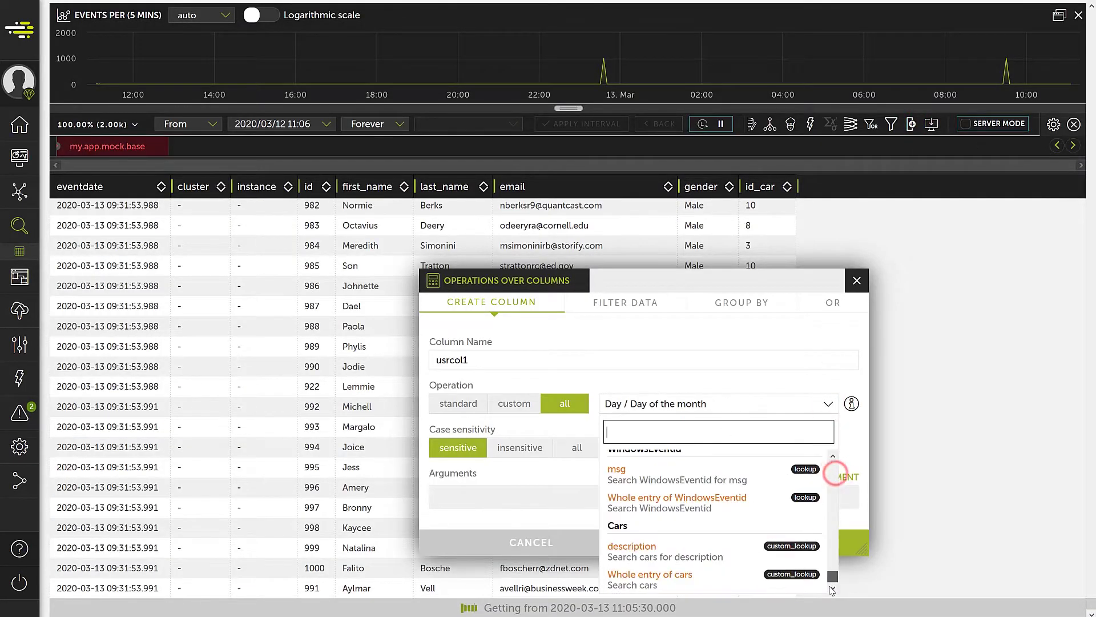
left_click(632, 549)
Add id_car as the lookup argument and create the column under the name Car_Description.
left_click(829, 477)
left_click(808, 498)
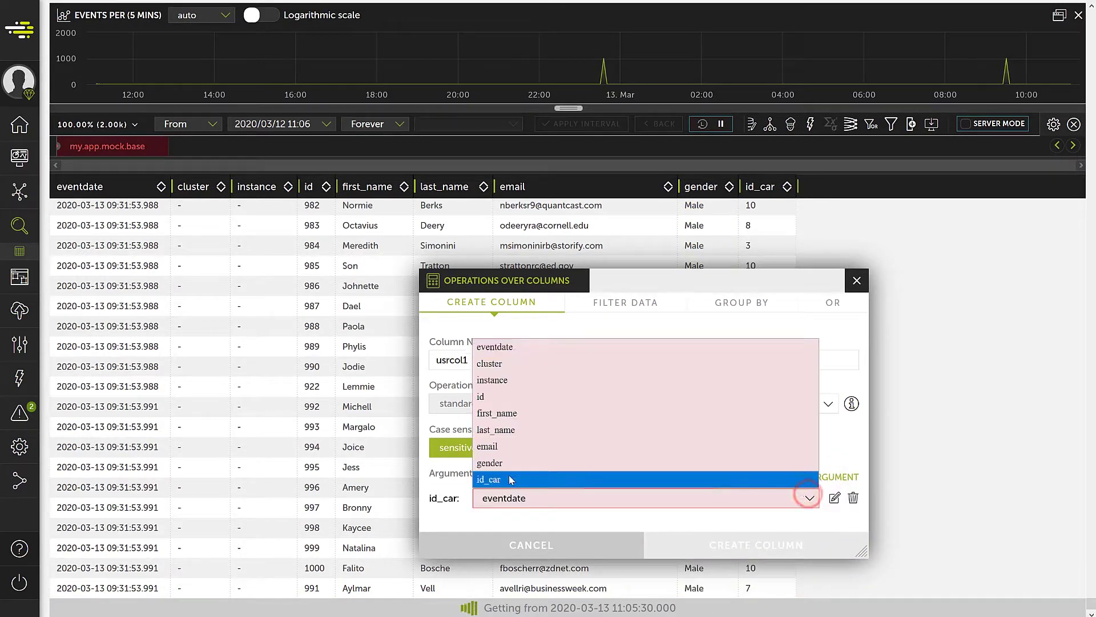
left_click(512, 480)
double_click(453, 360)
type("C")
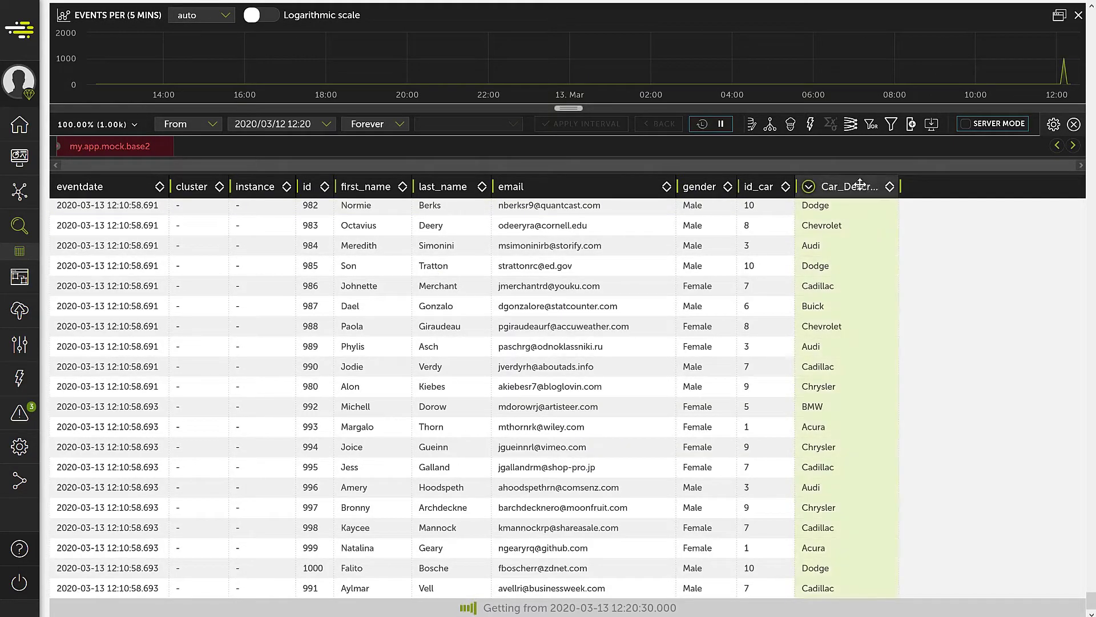
left_click(763, 186)
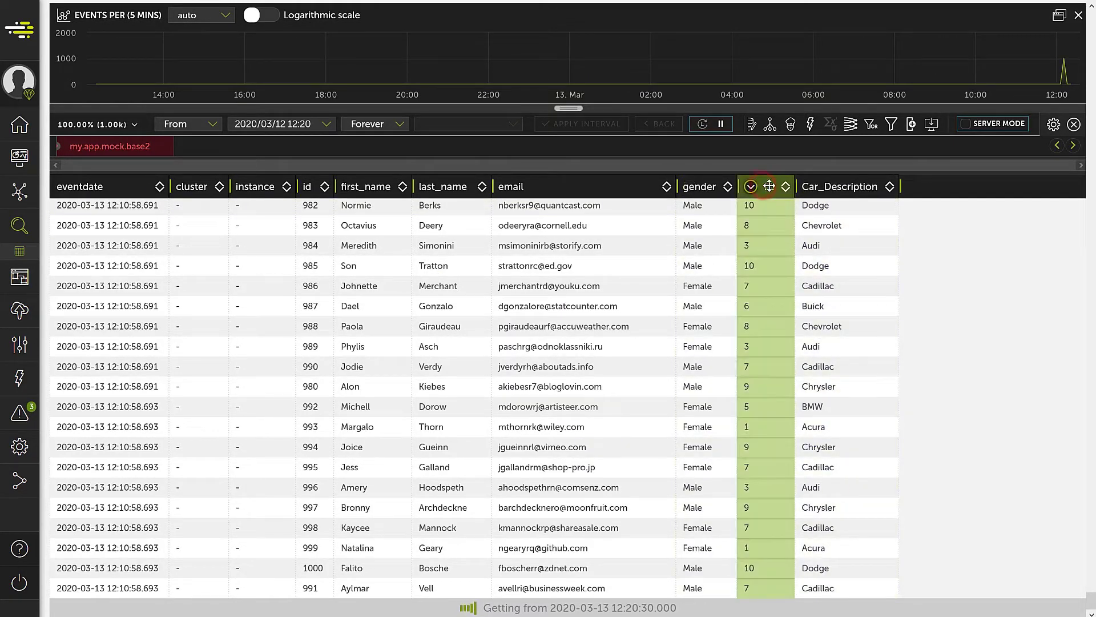
left_click(832, 182)
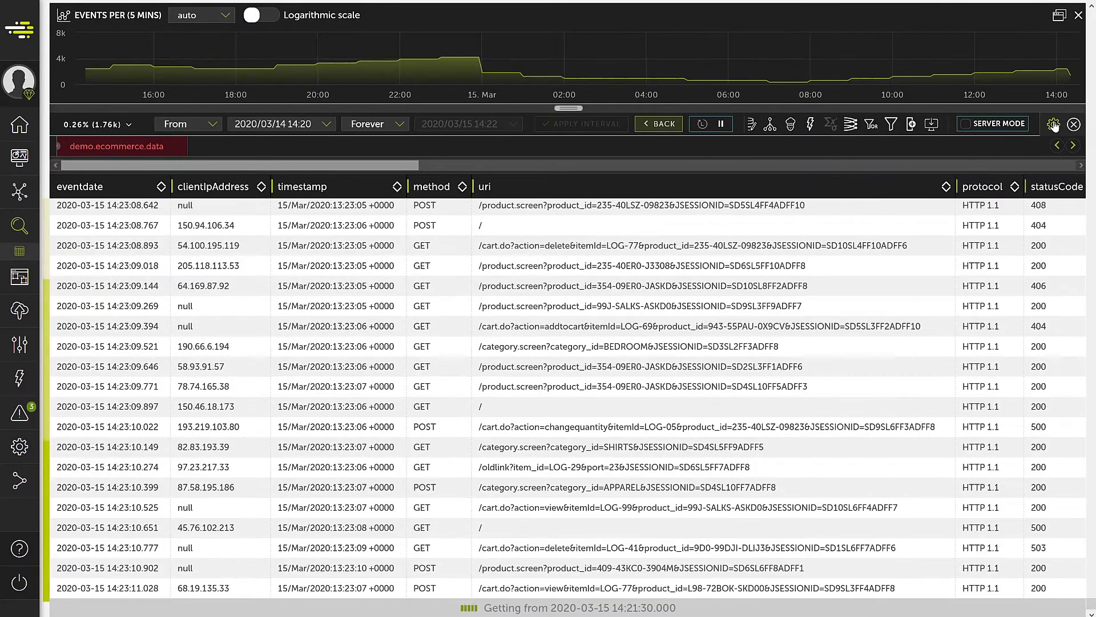
left_click(1054, 126)
mouse_move(978, 530)
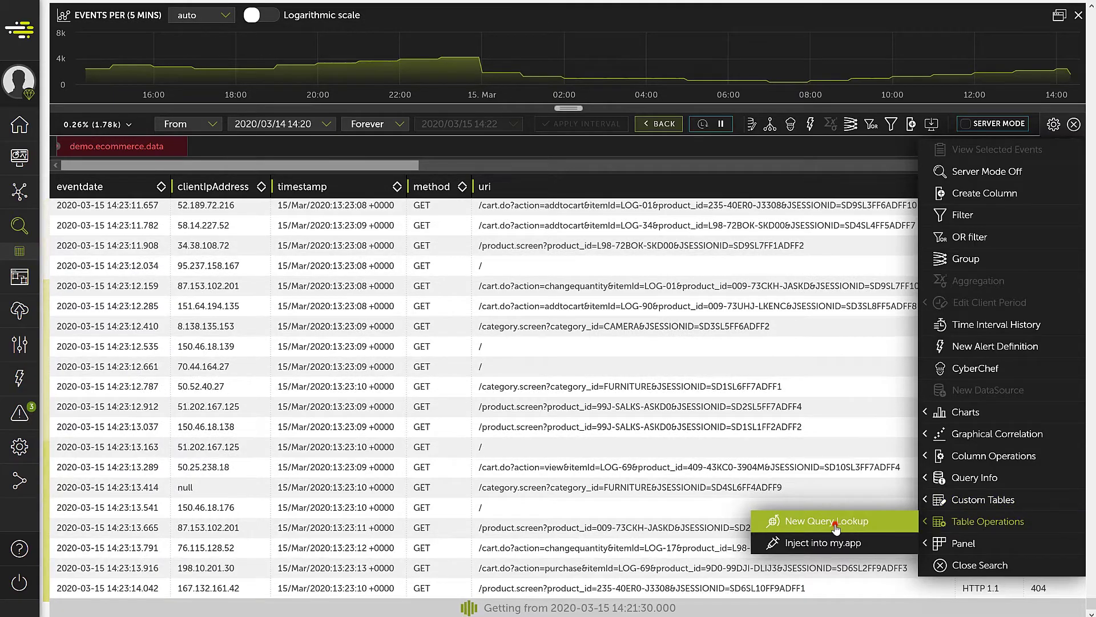
left_click(835, 527)
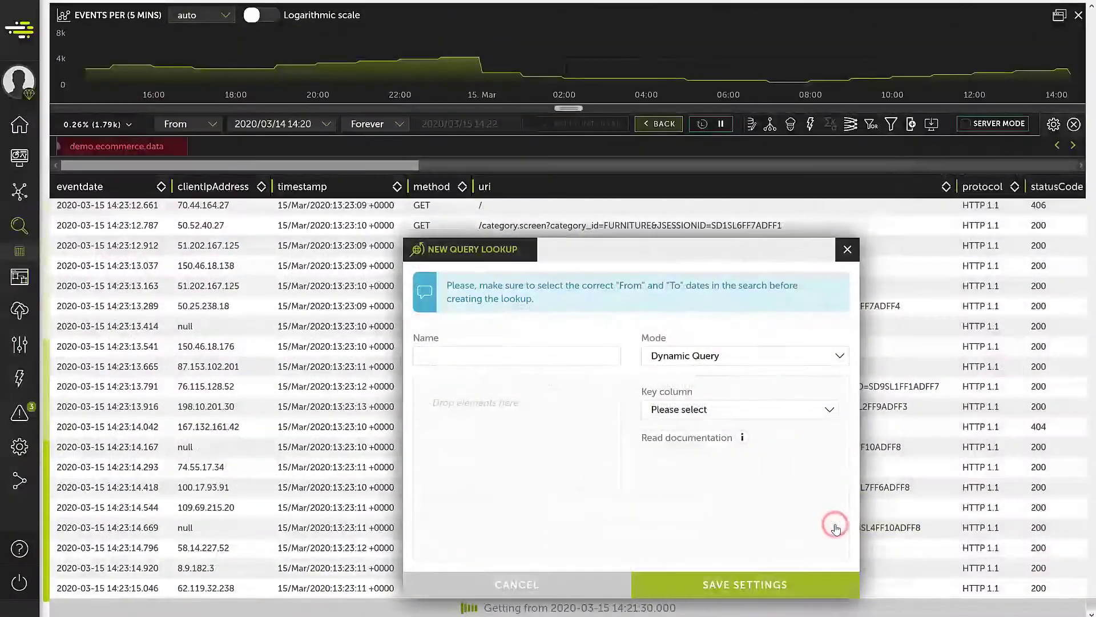
left_click(837, 355)
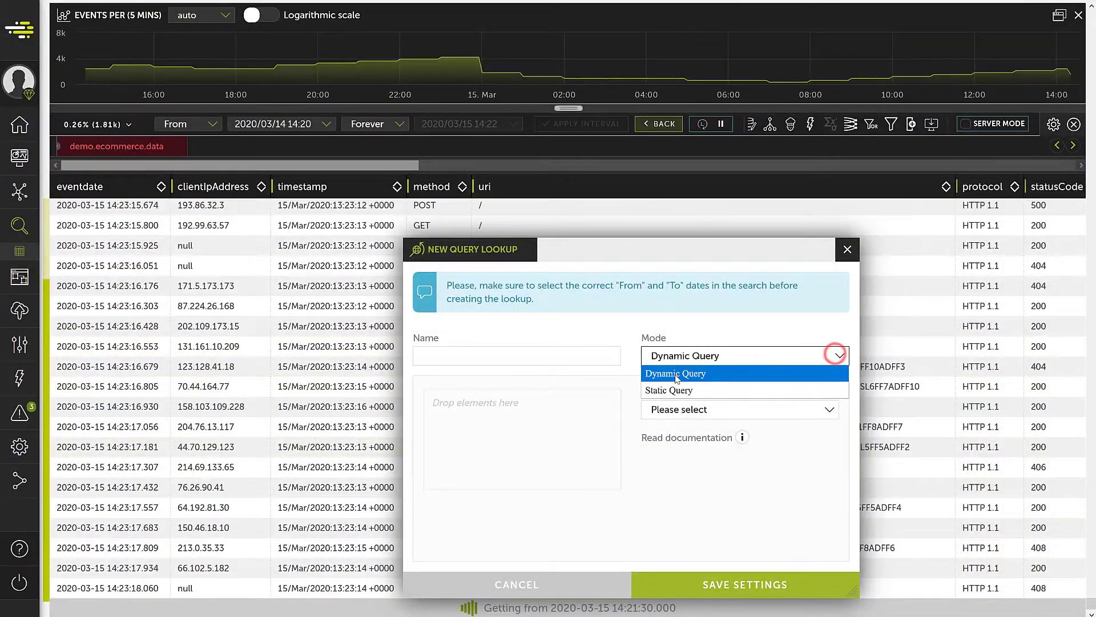
left_click(670, 390)
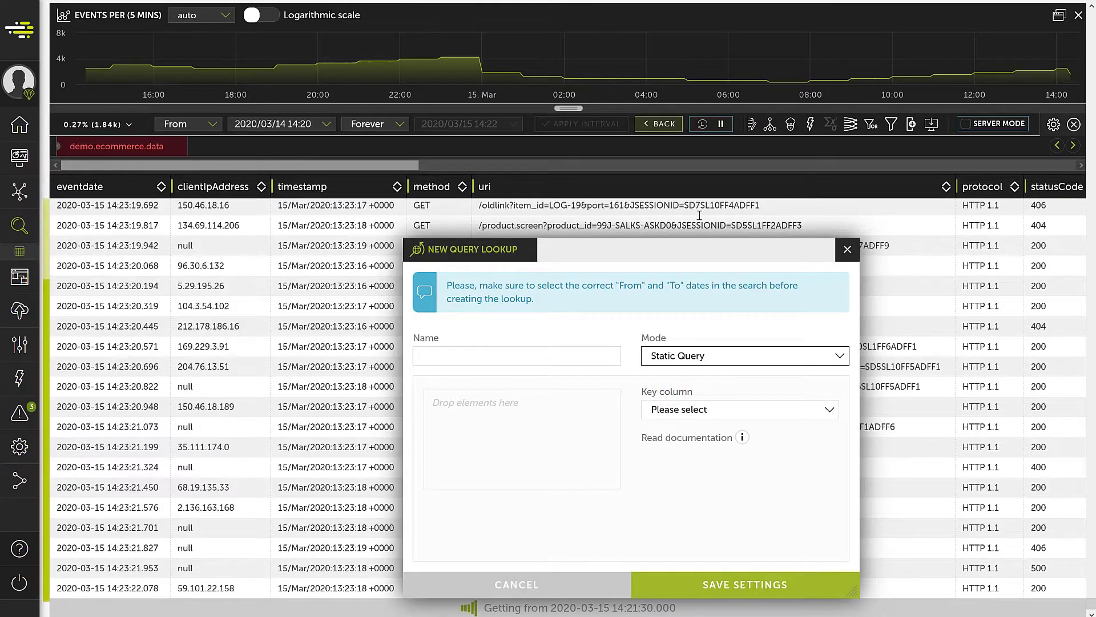
left_click(709, 127)
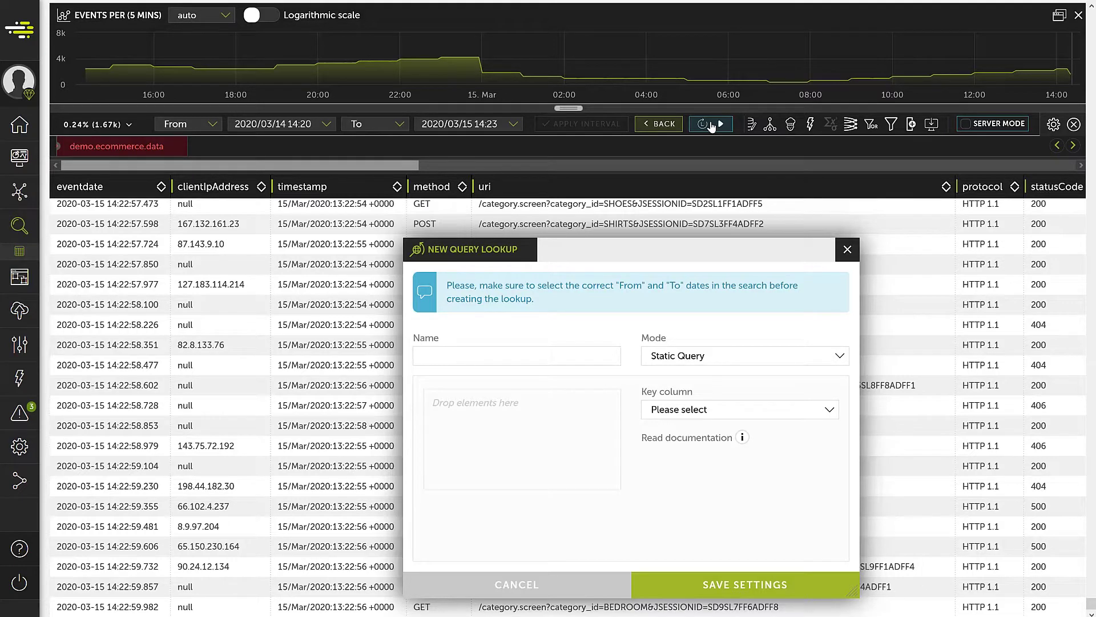
left_click(711, 124)
left_click(705, 355)
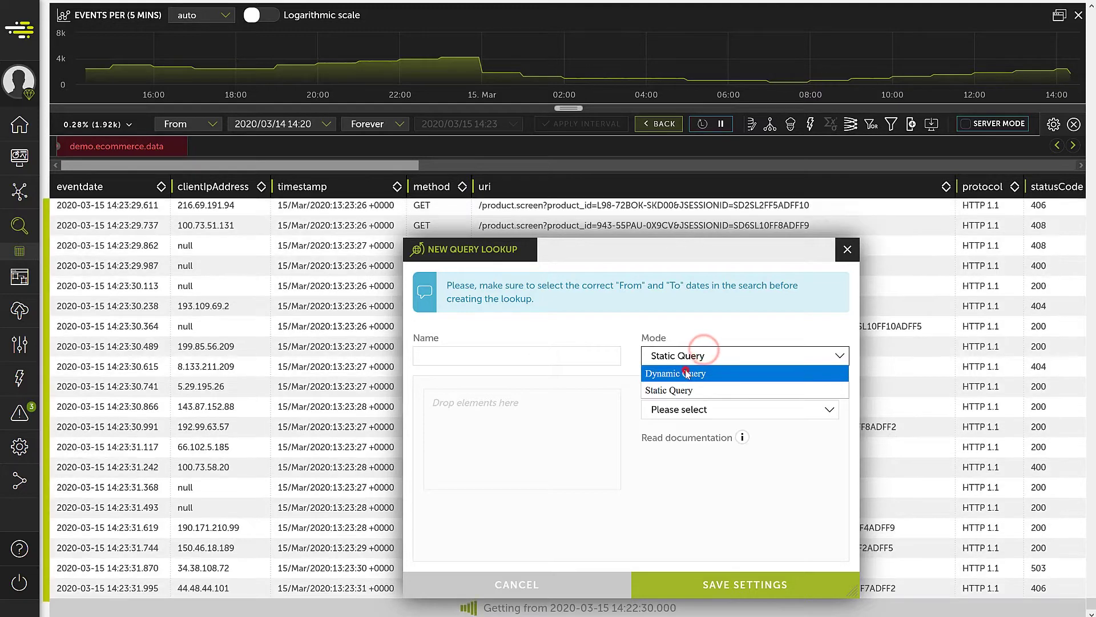
left_click(686, 373)
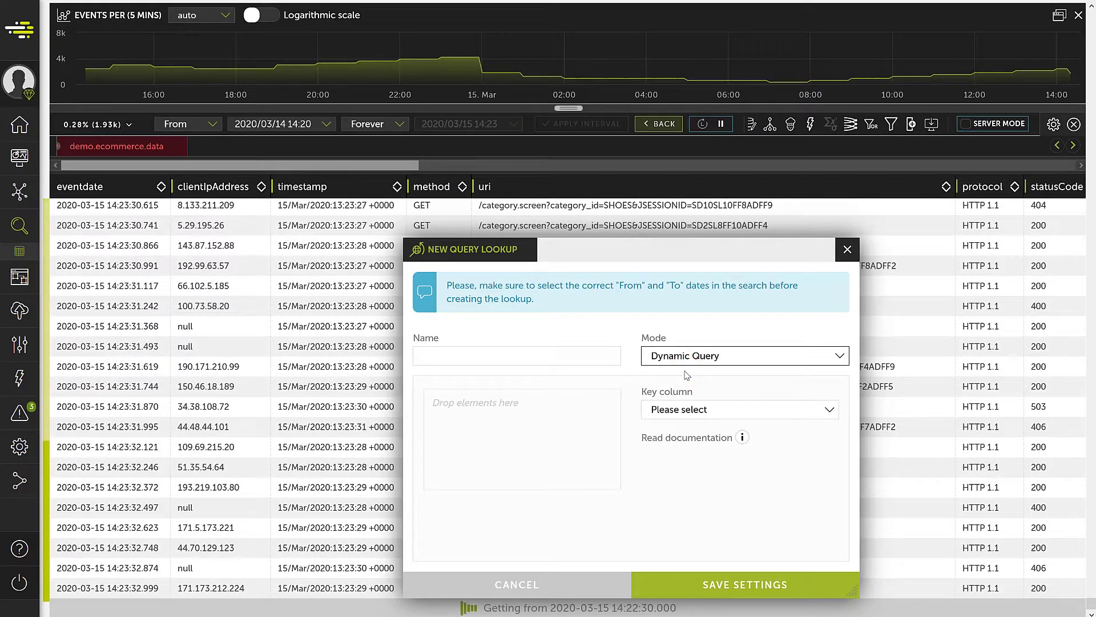
left_click(516, 606)
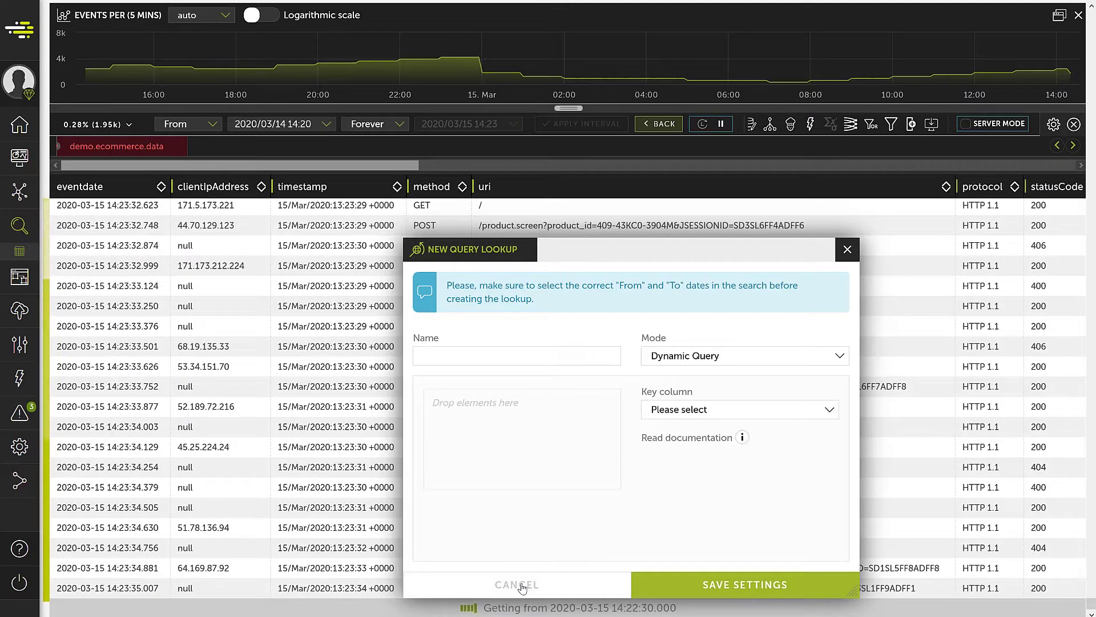
left_click(522, 585)
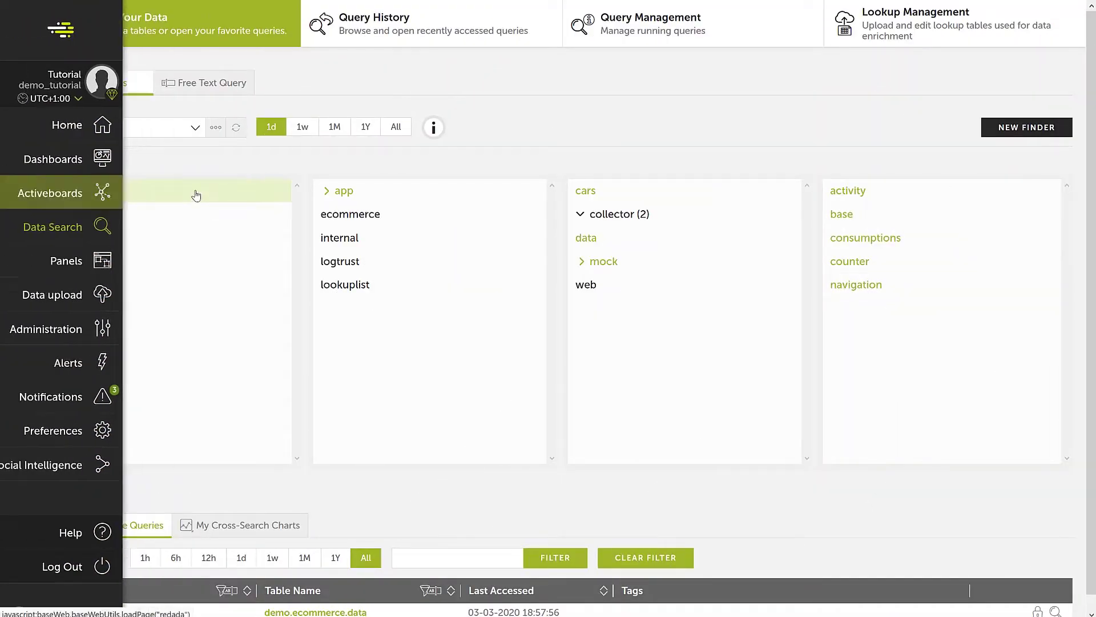
Open the demo.ecommerce.data table and start a new query lookup on it, keeping the time range controls uncovered.
left_click(88, 193)
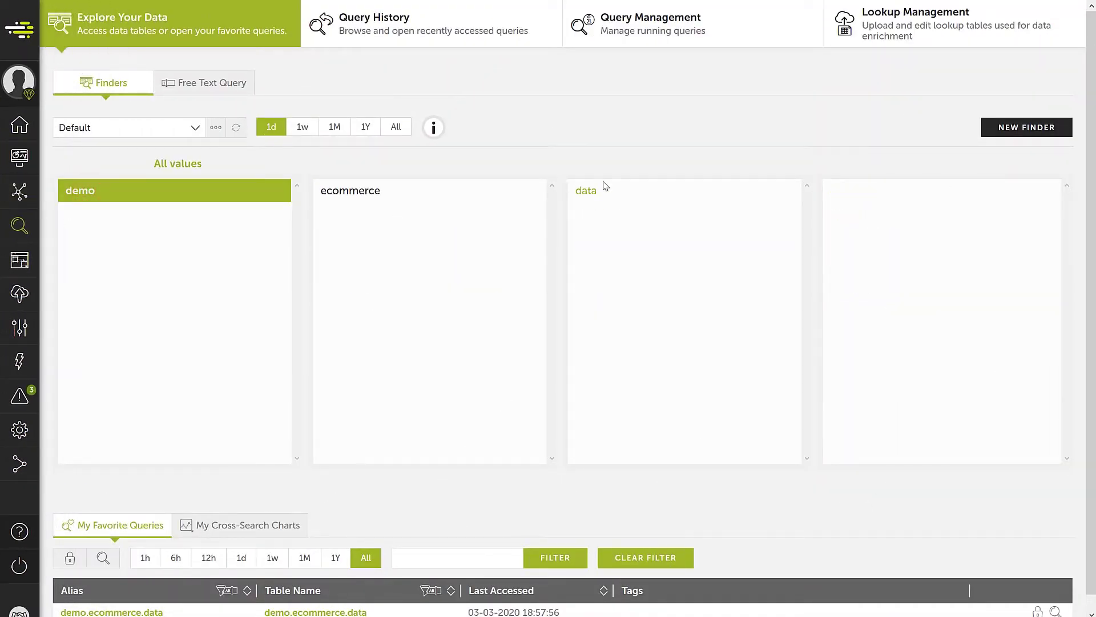
left_click(635, 186)
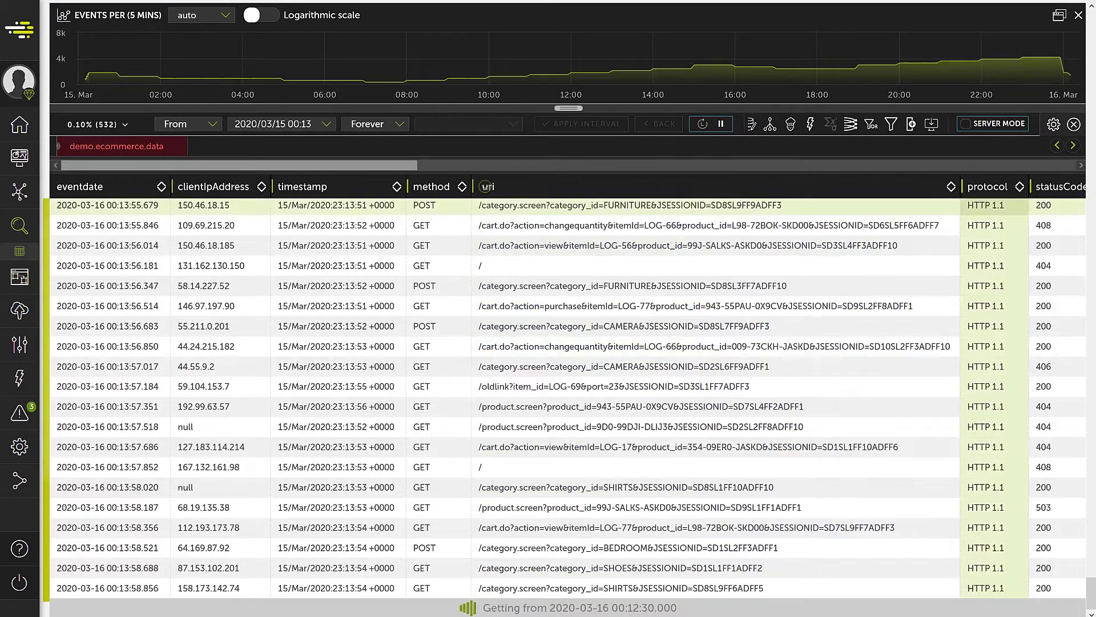
left_click(1054, 124)
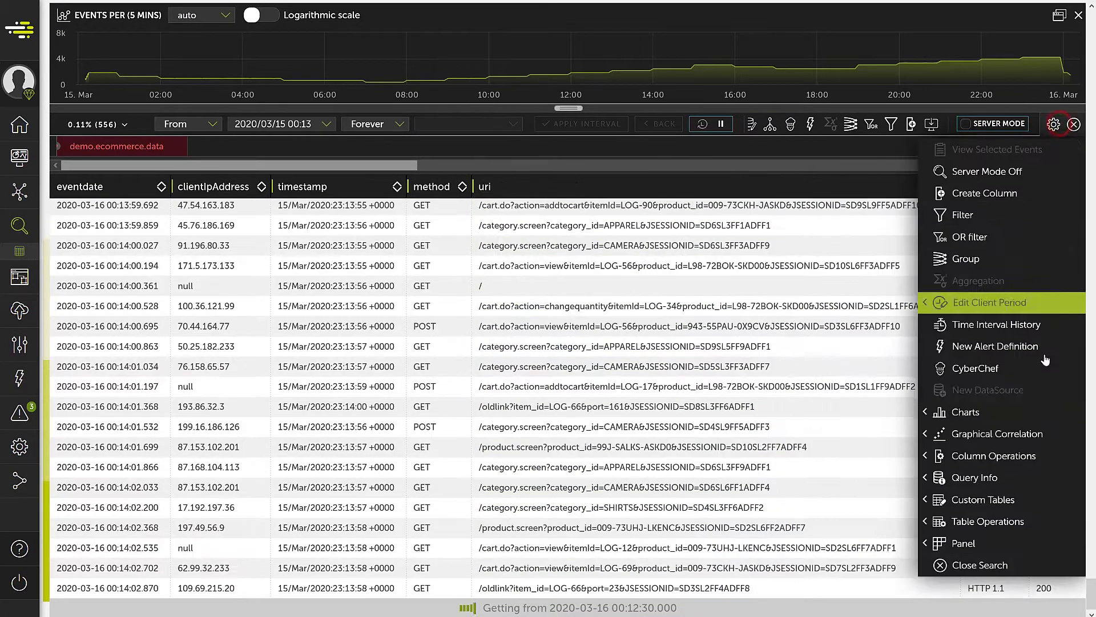
mouse_move(1023, 522)
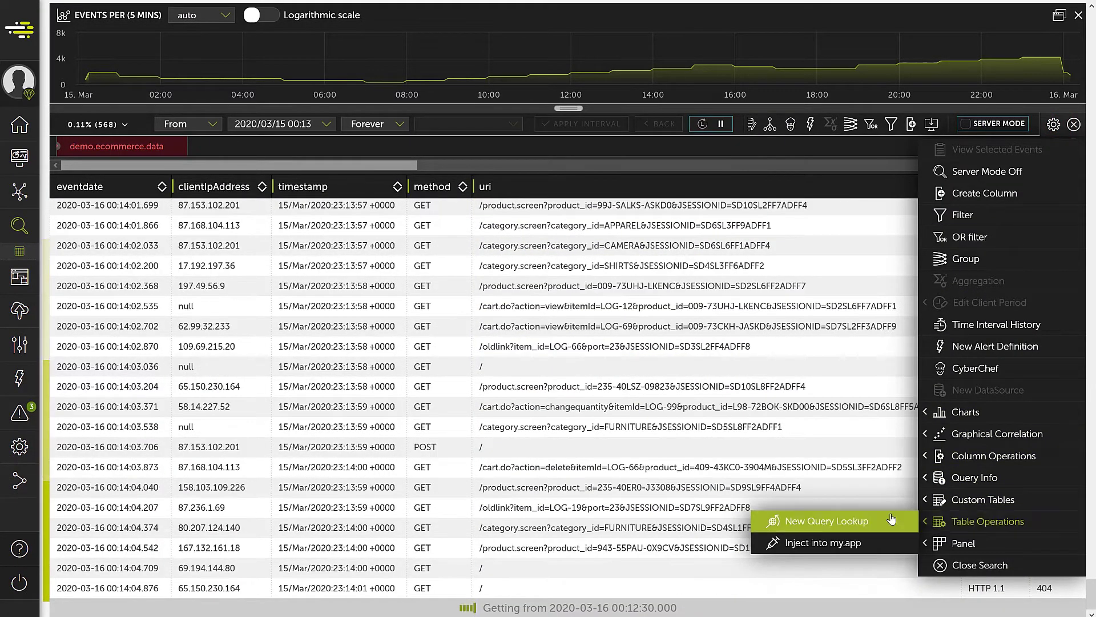
left_click(844, 521)
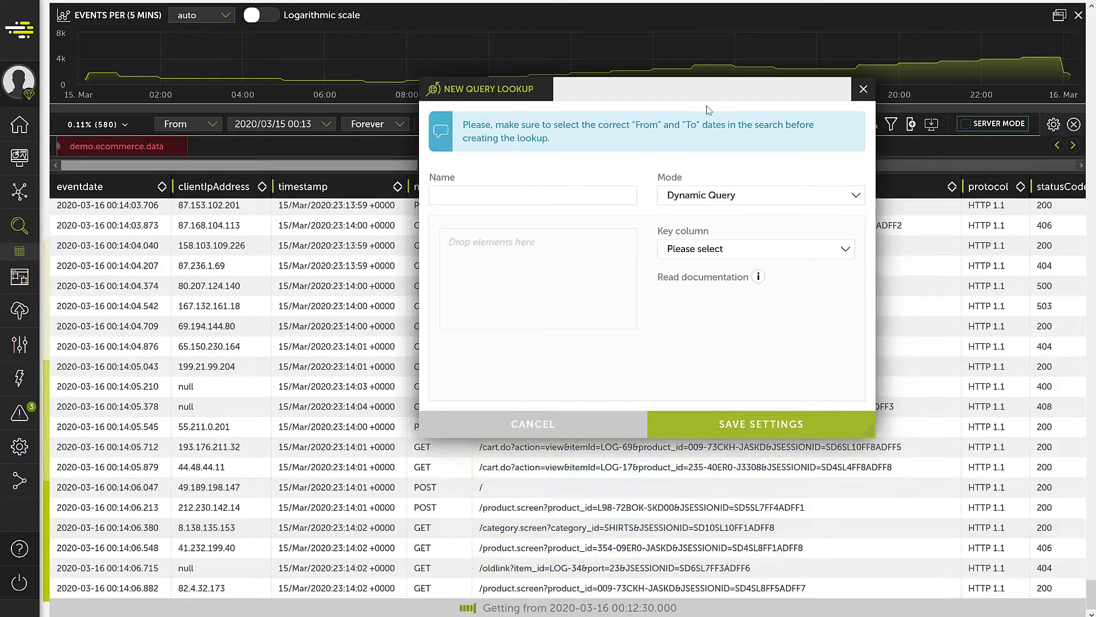
left_click_drag(581, 89, 439, 257)
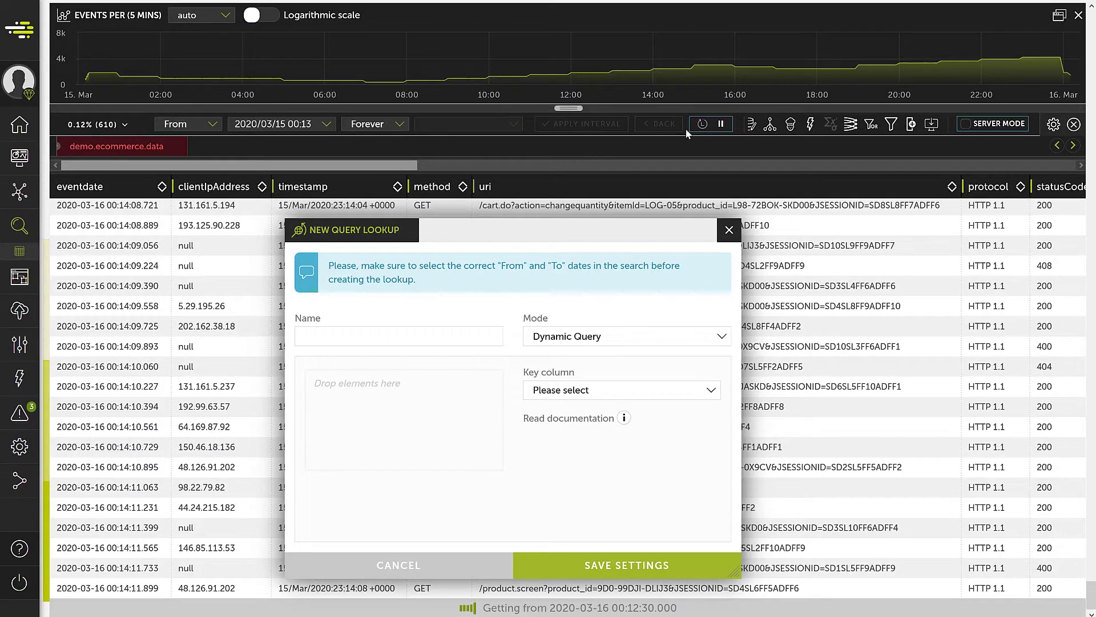
Stop the real-time event flow and set up the lookup as a Static Query named my.static.lookup.
left_click(710, 124)
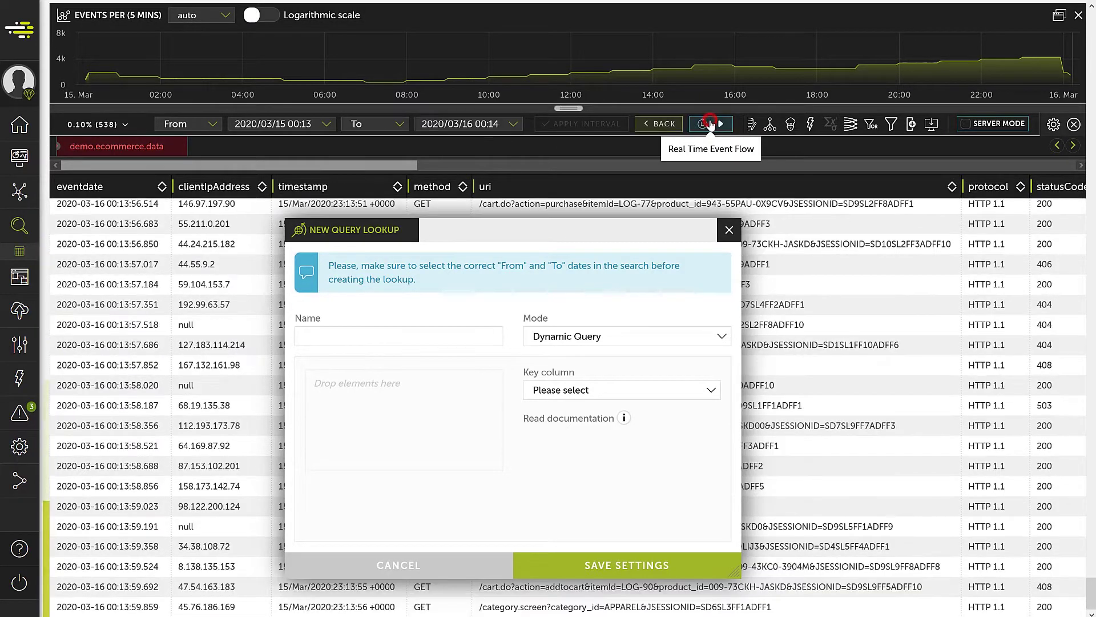
left_click(562, 342)
left_click(550, 364)
left_click(367, 335)
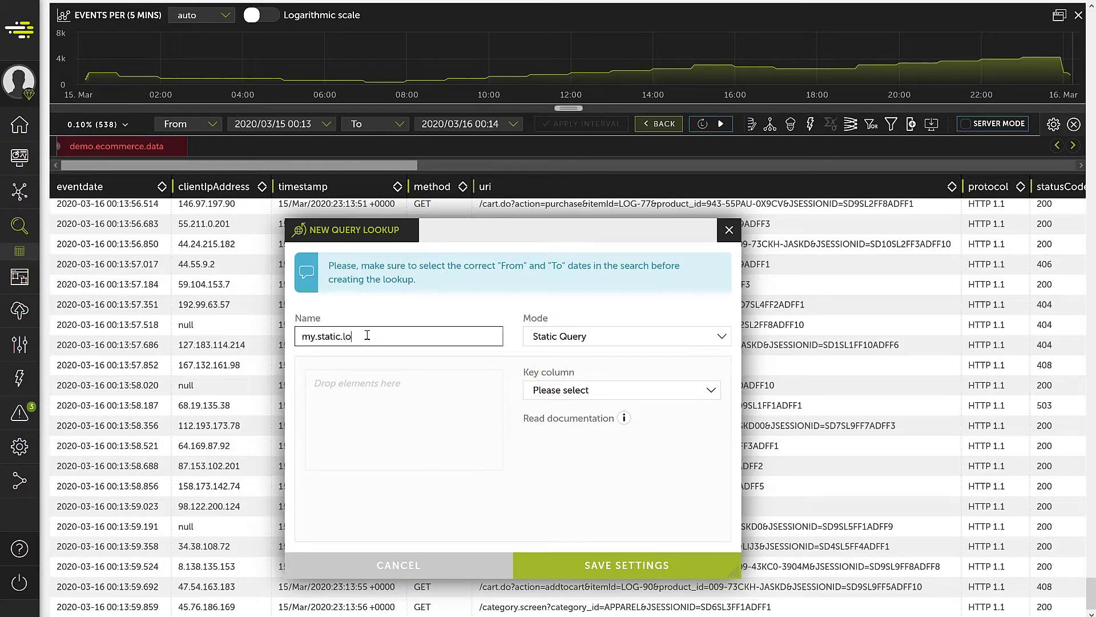
type("my.static.lookup")
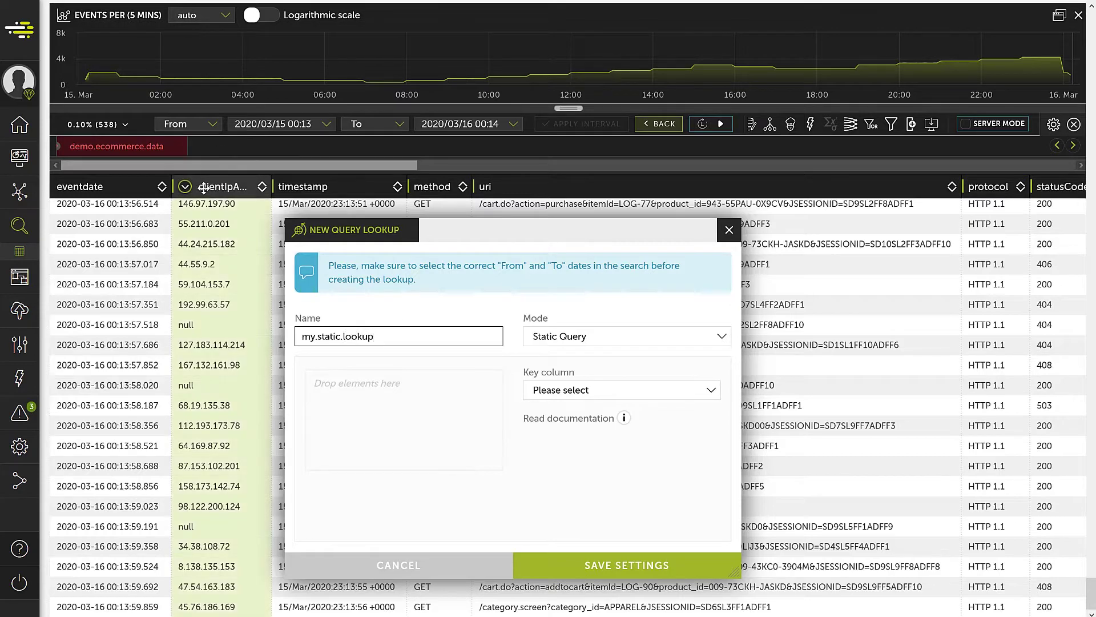
Add clientIpAddress, method and statusCode to the static lookup, set method as the key column and save the lookup.
left_click_drag(203, 178, 357, 414)
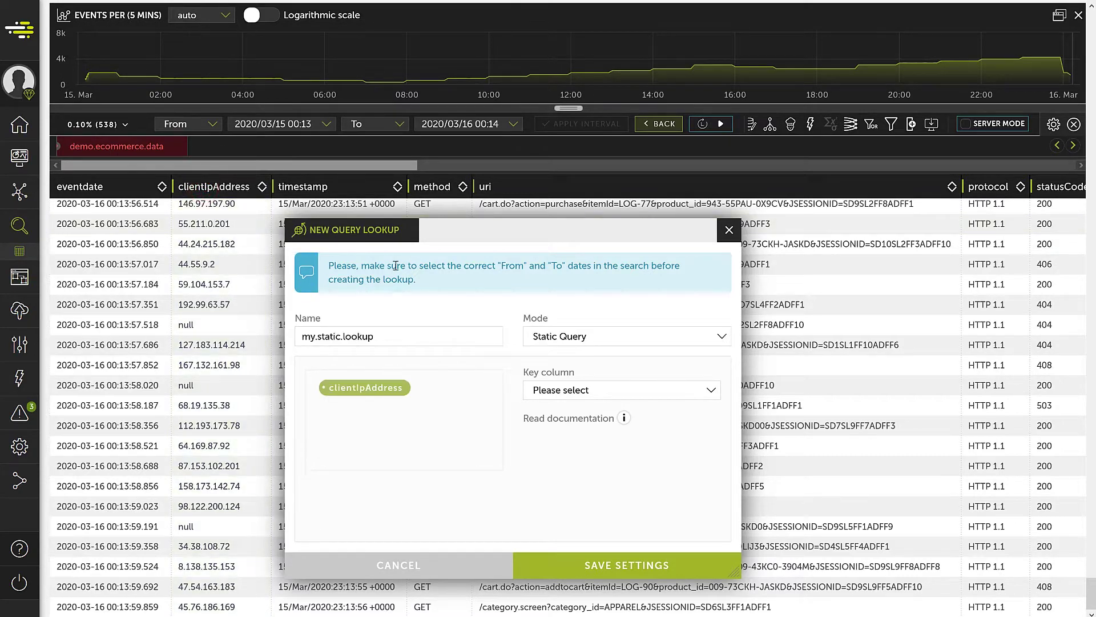
left_click_drag(435, 188, 347, 409)
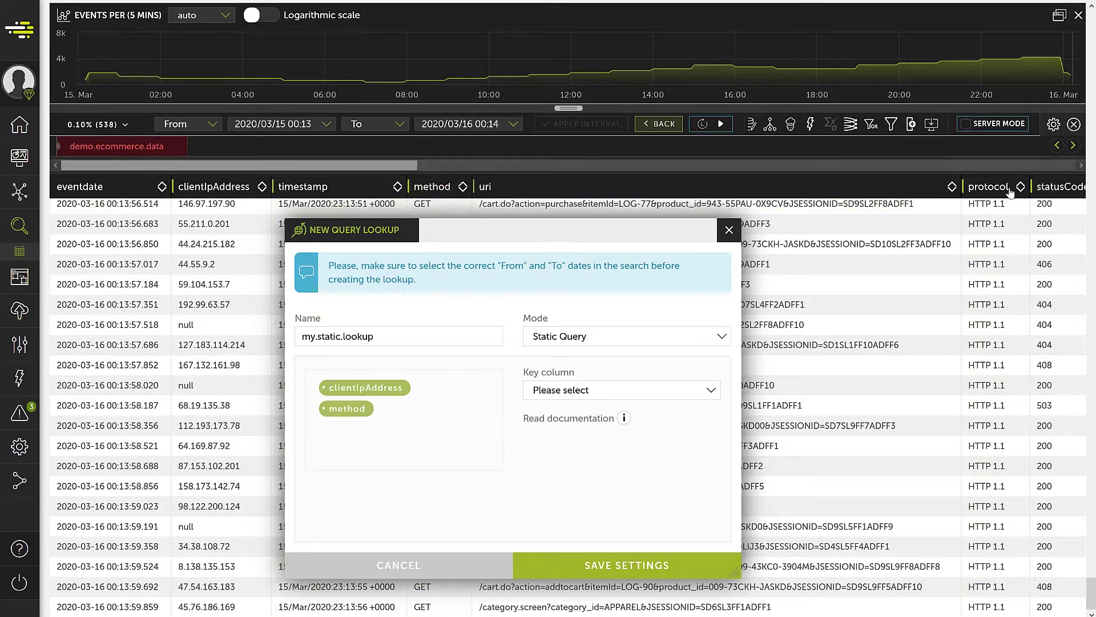
left_click_drag(1052, 188, 332, 435)
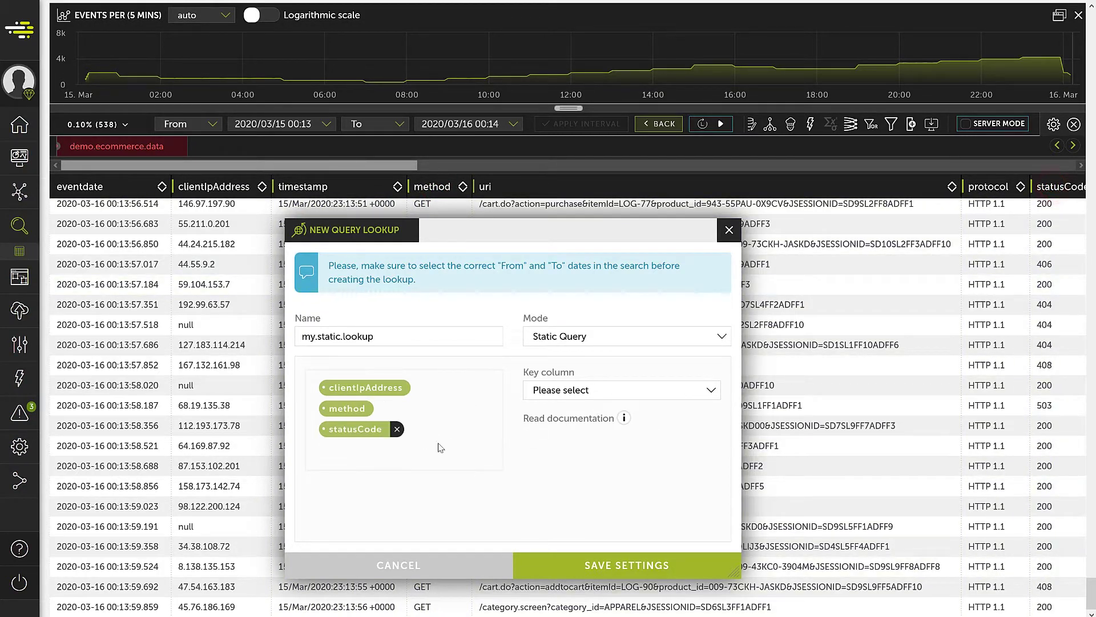
left_click(631, 394)
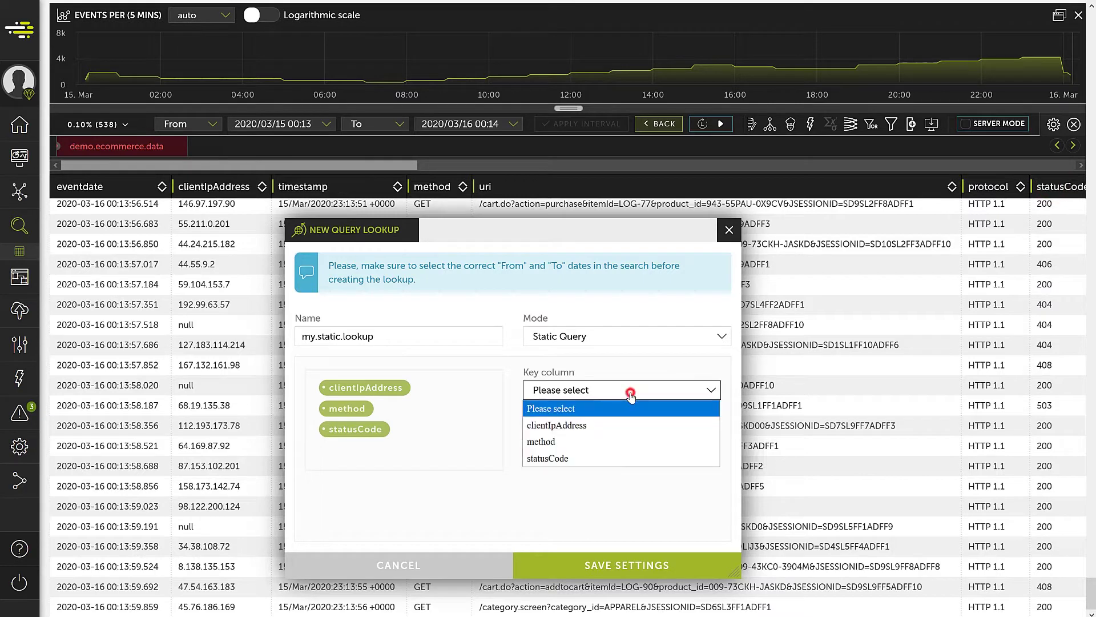
left_click(549, 441)
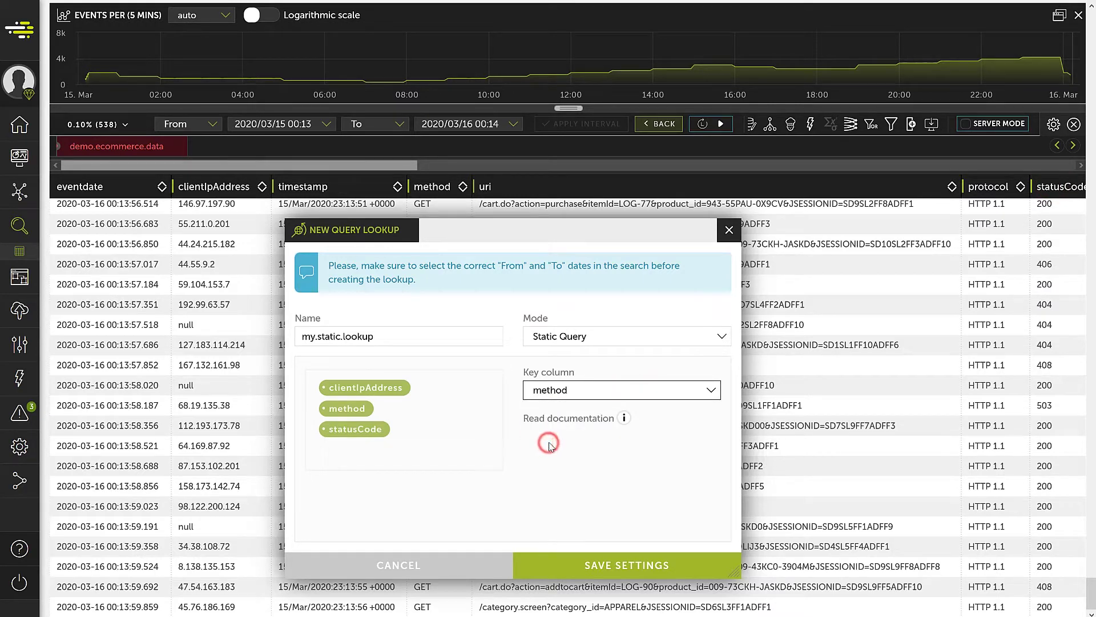
left_click(600, 567)
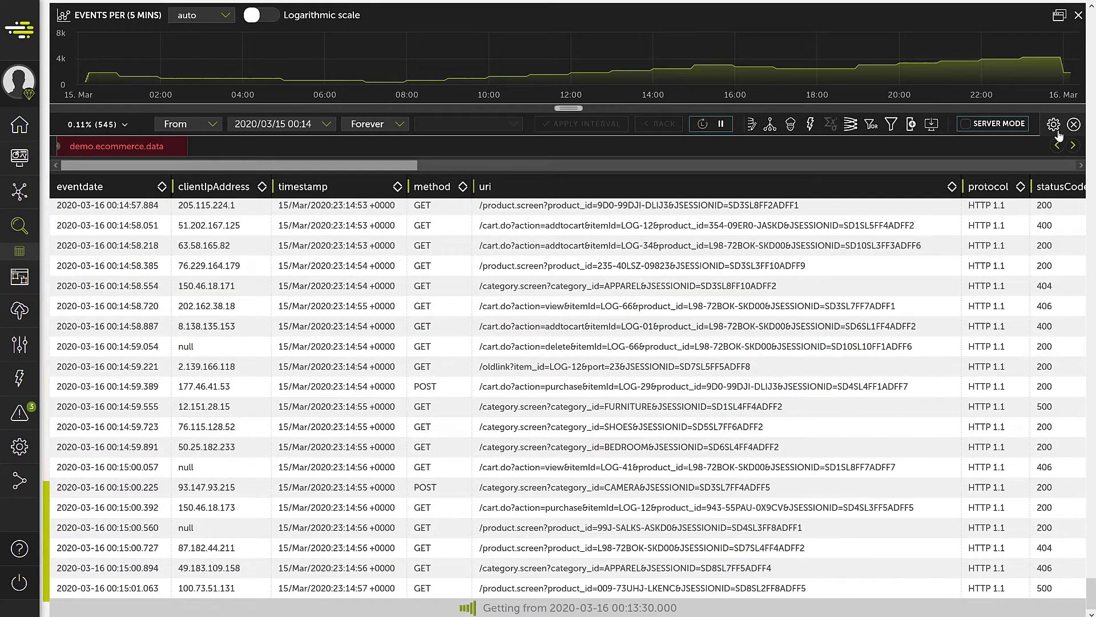
Start another query lookup on demo.ecommerce.data in Dynamic Query mode and name it my.dynamic.lookup.
left_click(1054, 124)
mouse_move(1011, 522)
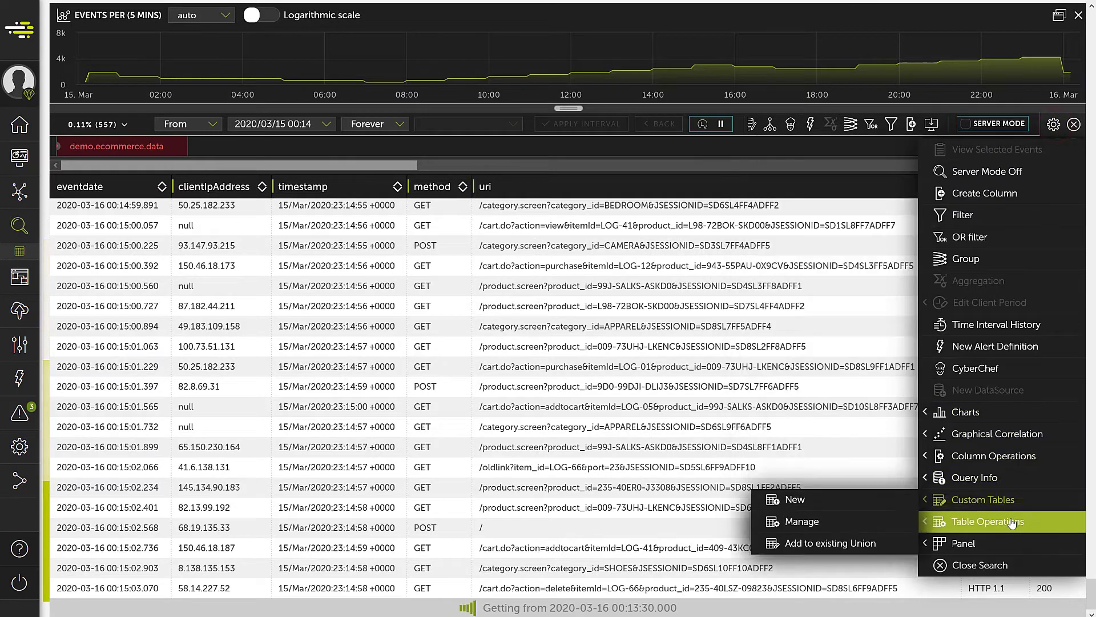
mouse_move(796, 500)
left_click(857, 518)
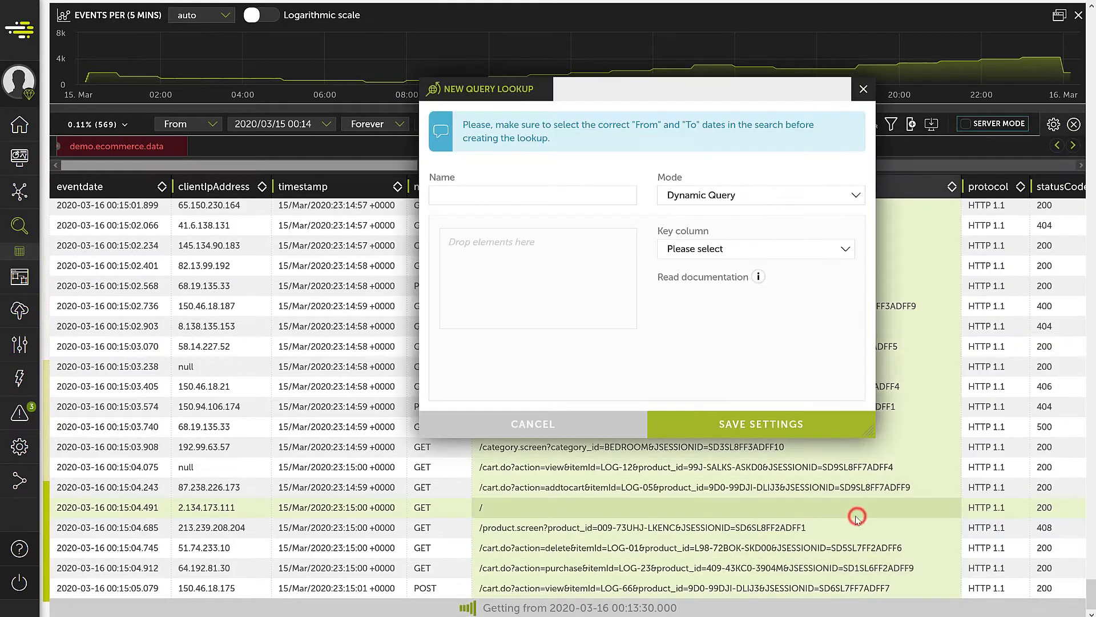
left_click(725, 196)
left_click(725, 195)
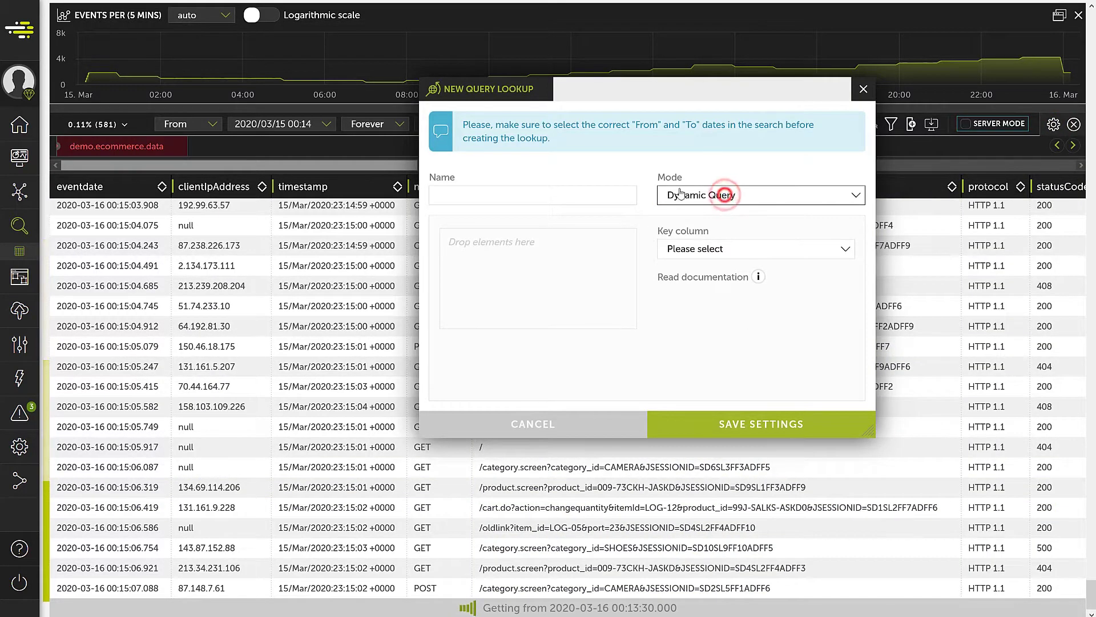
left_click(455, 192)
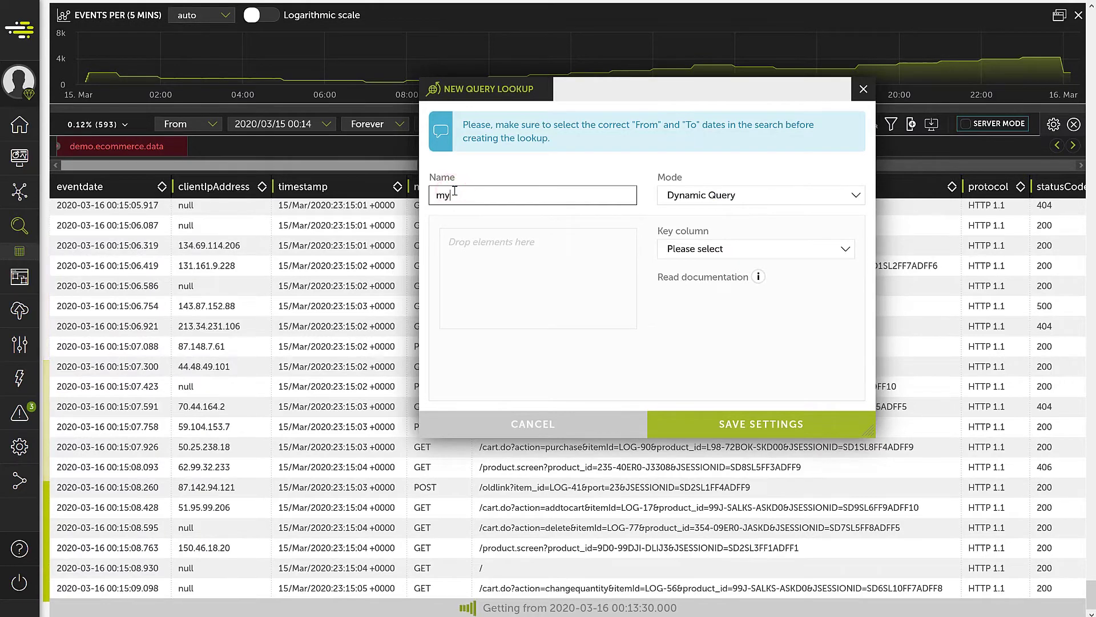
type("my.dyn")
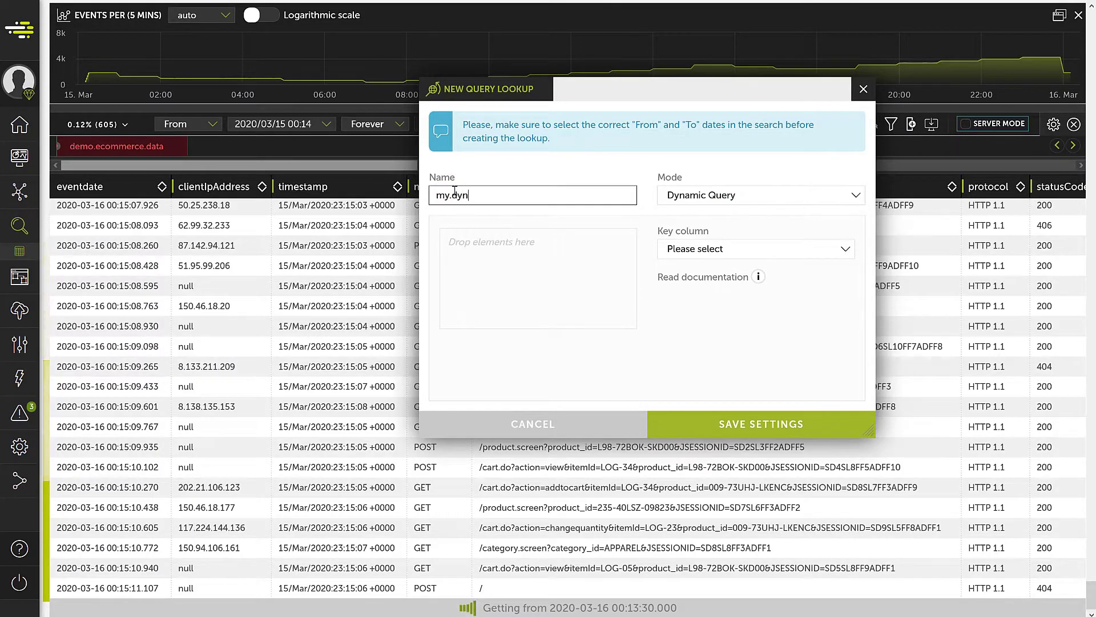
type("amic.lo")
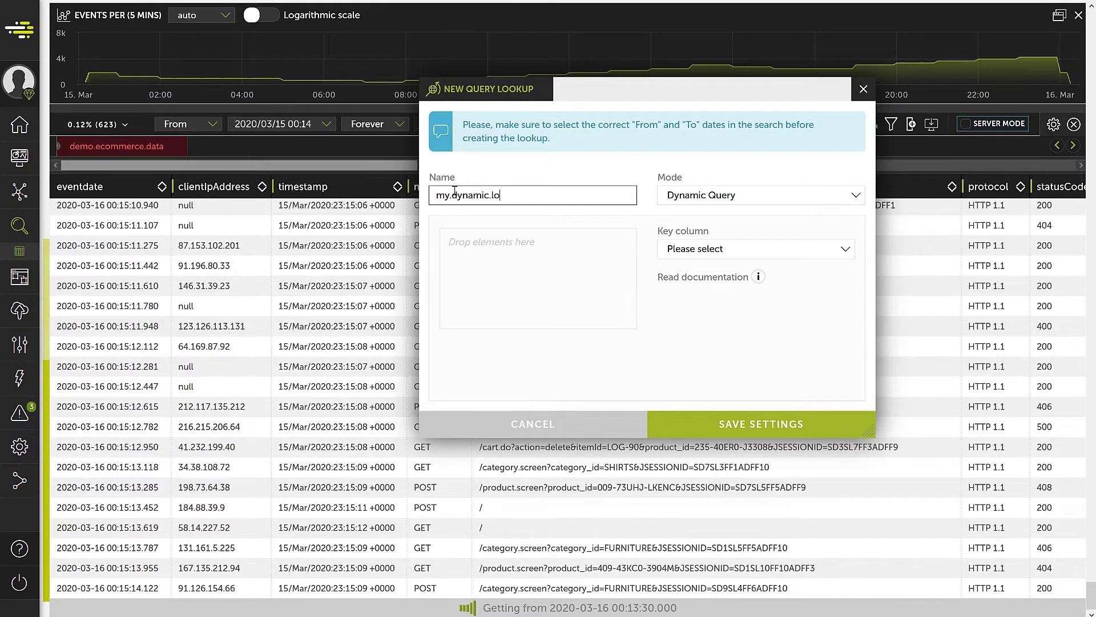
type("okup")
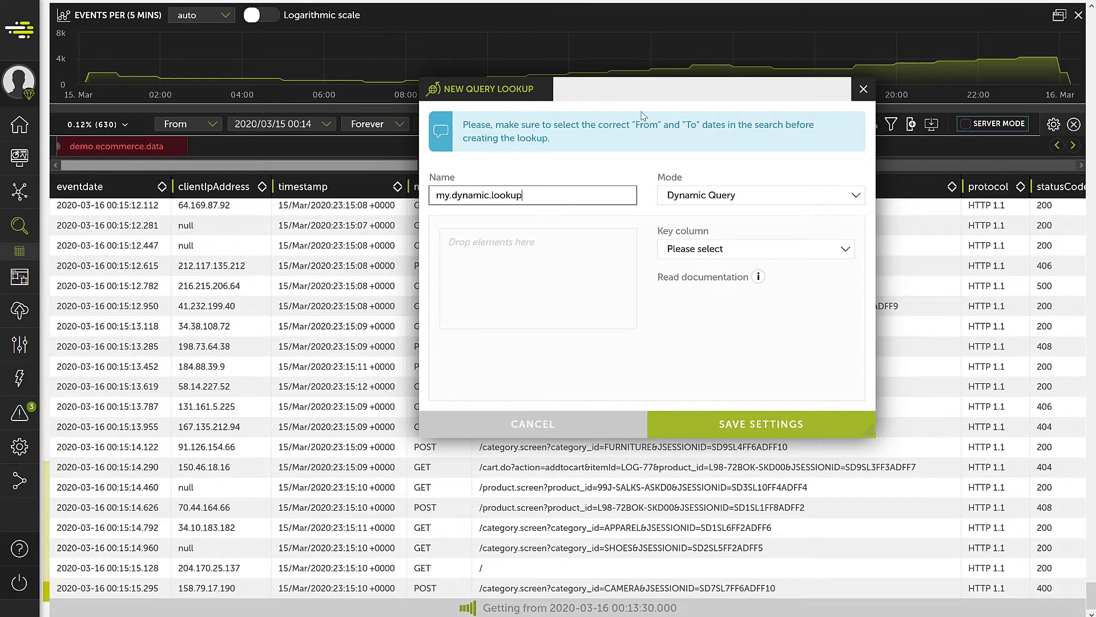
Add clientIpAddress, method and statusCode to the dynamic lookup, set method as the key column and save the lookup.
left_click_drag(595, 89, 514, 222)
left_click_drag(209, 187, 396, 406)
left_click_drag(432, 186, 400, 402)
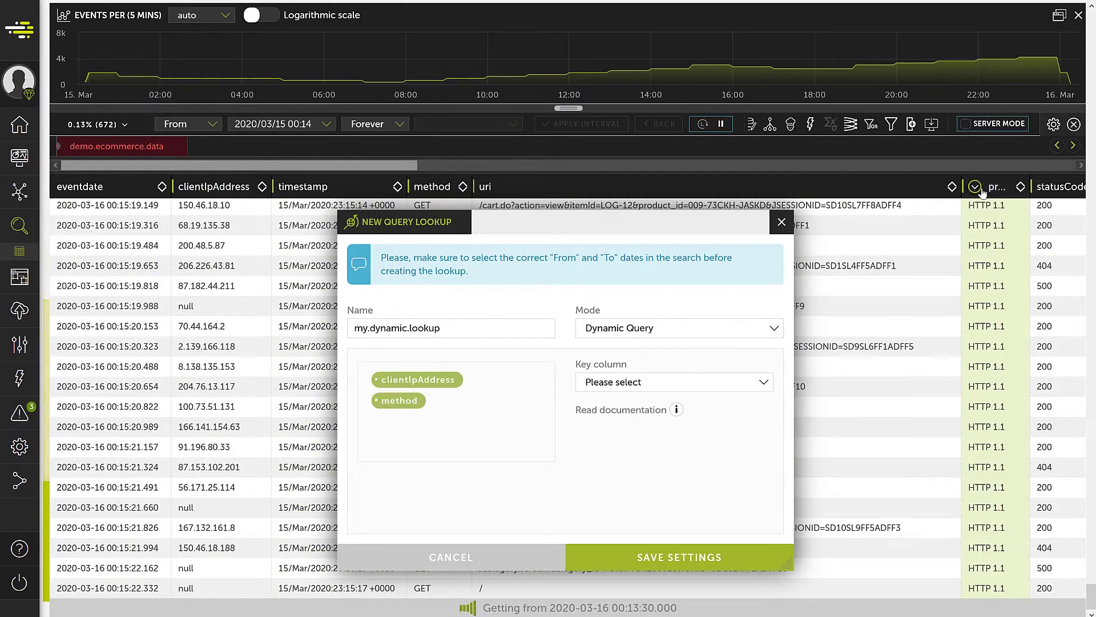
left_click_drag(1059, 186, 398, 426)
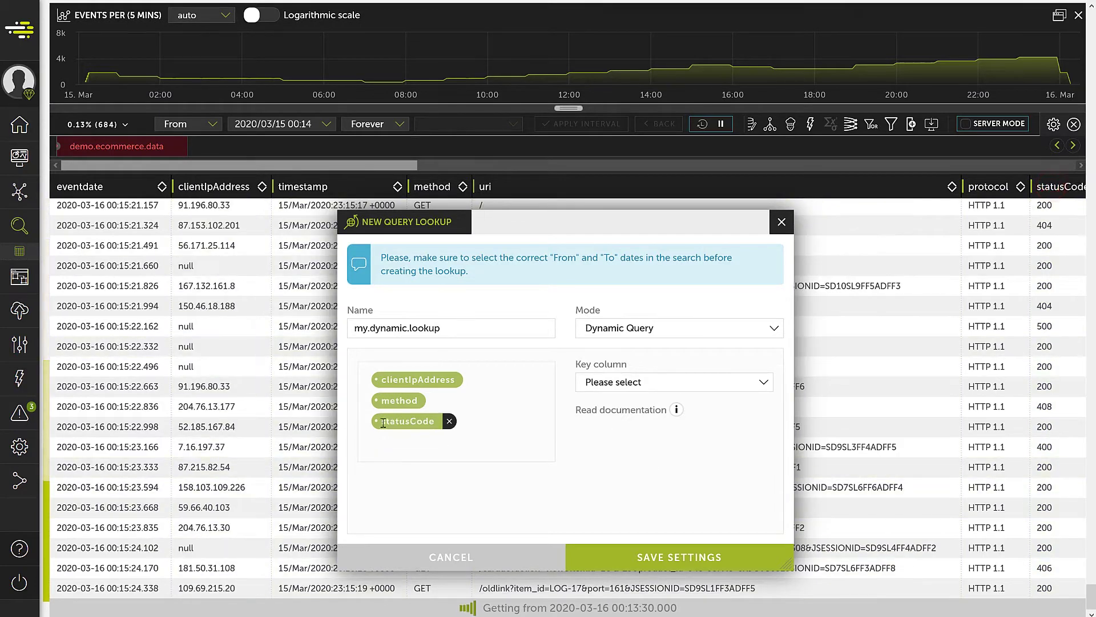
left_click(663, 382)
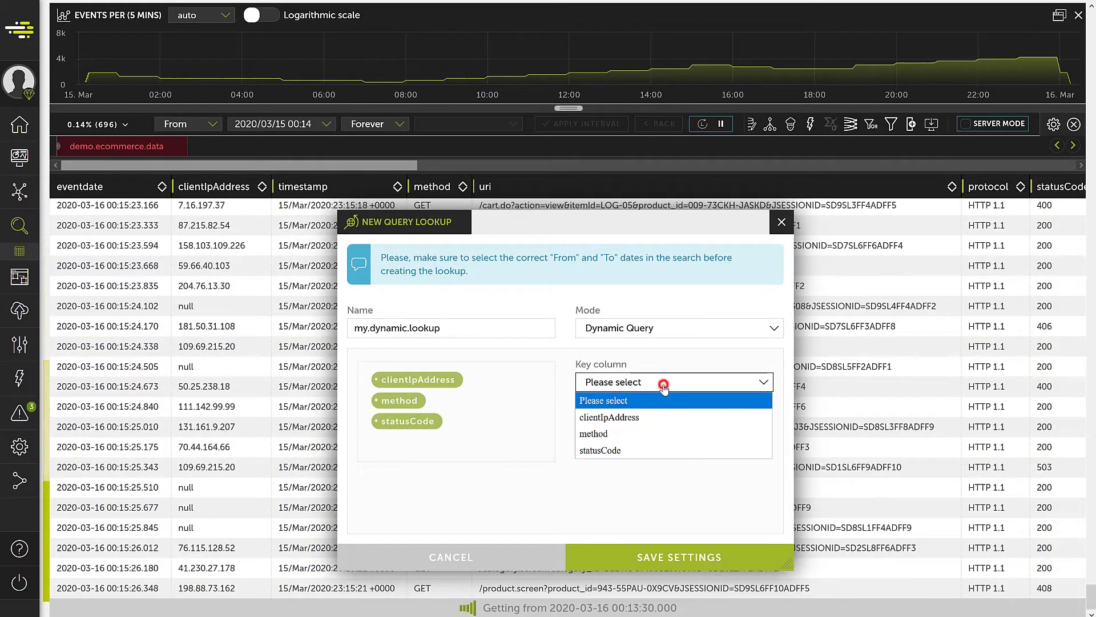
left_click(600, 432)
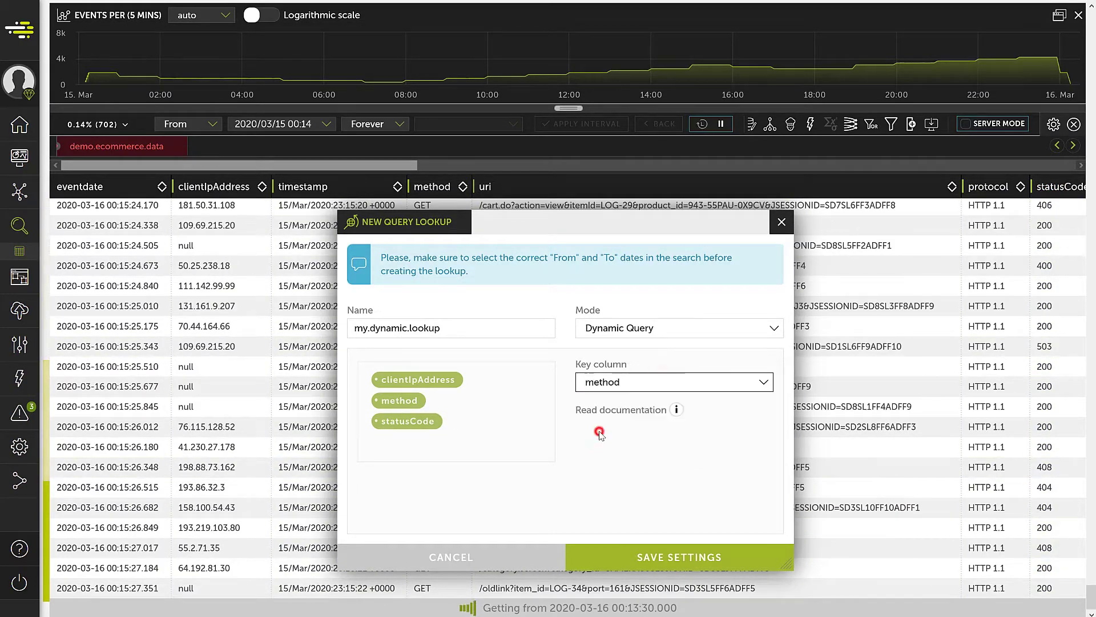
left_click(665, 556)
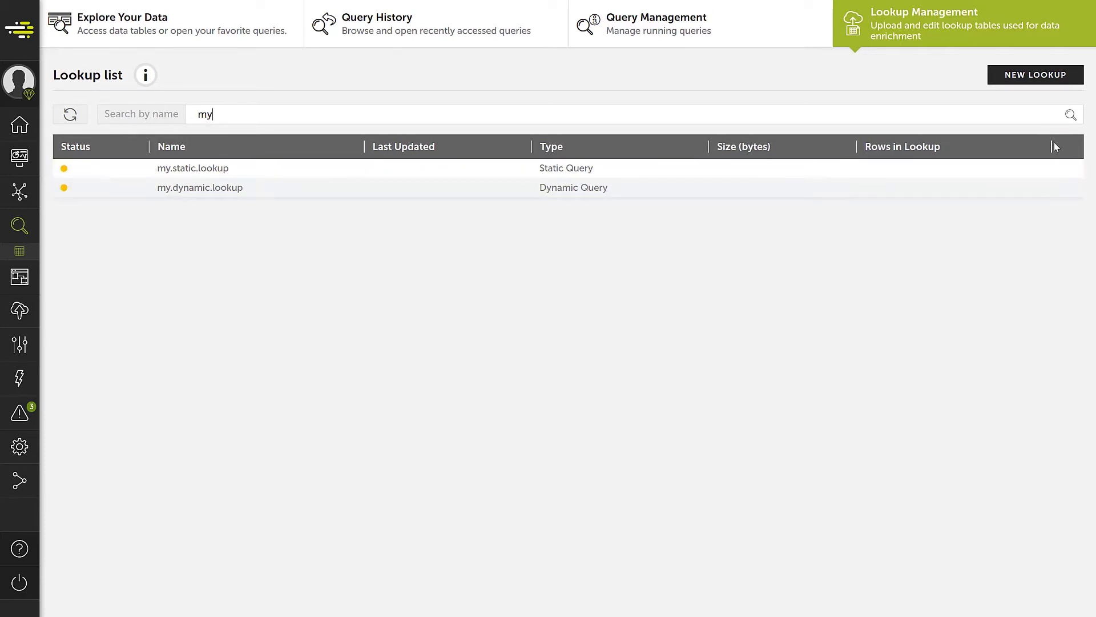
Open the demo.ecommerce.data table from the data finder and start a new column named static.
left_click(1069, 170)
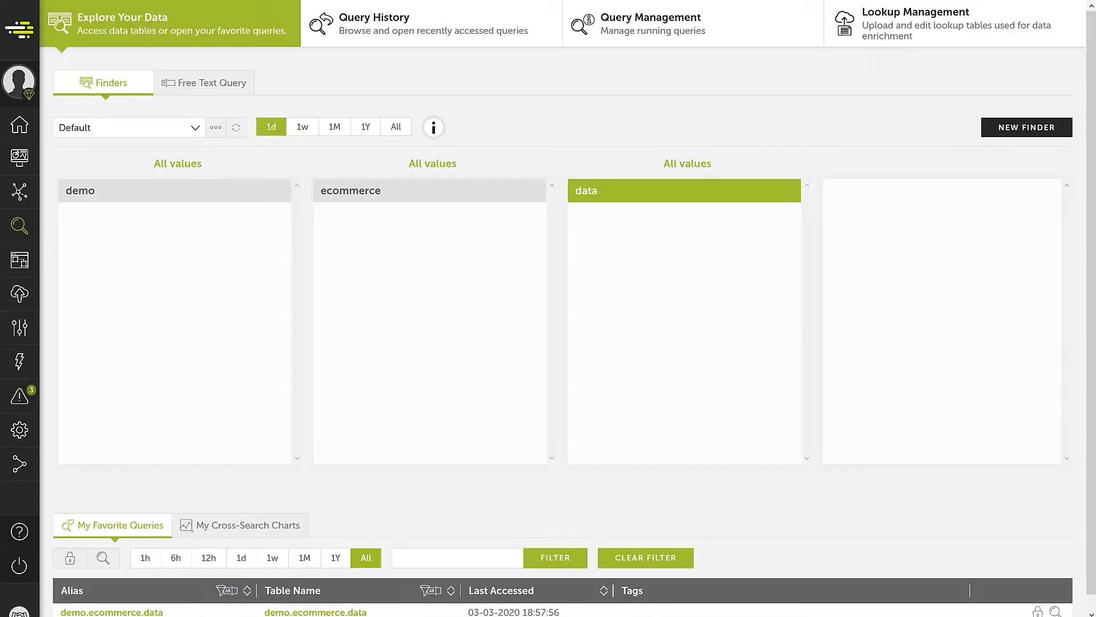
left_click(620, 191)
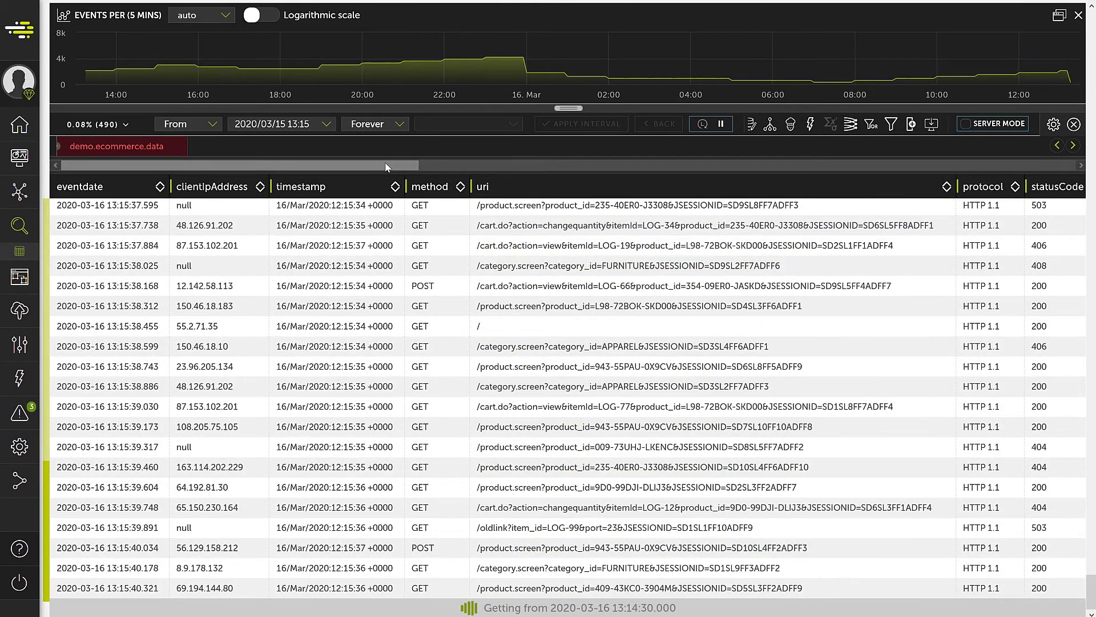
left_click_drag(385, 167, 1042, 167)
left_click(912, 124)
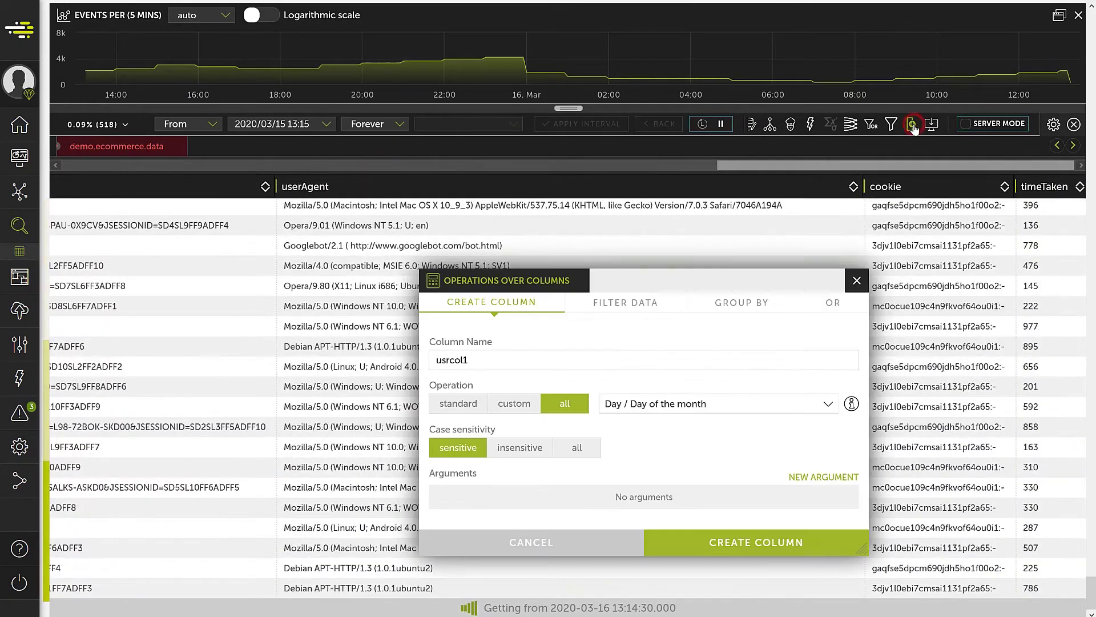
double_click(475, 358)
left_click(475, 358)
left_click(475, 358)
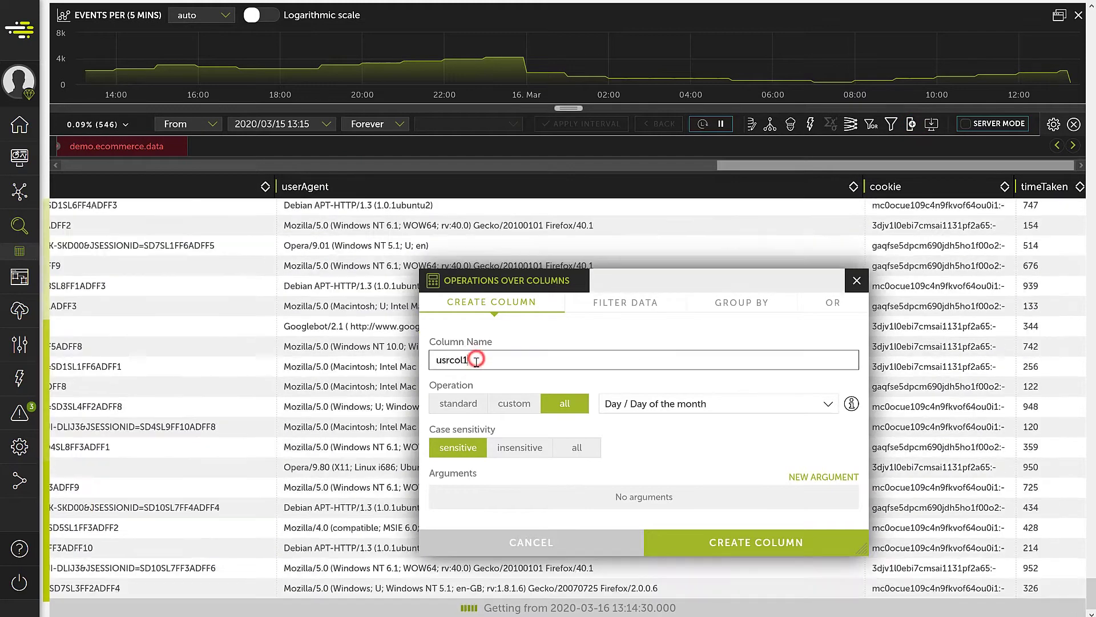
type("static")
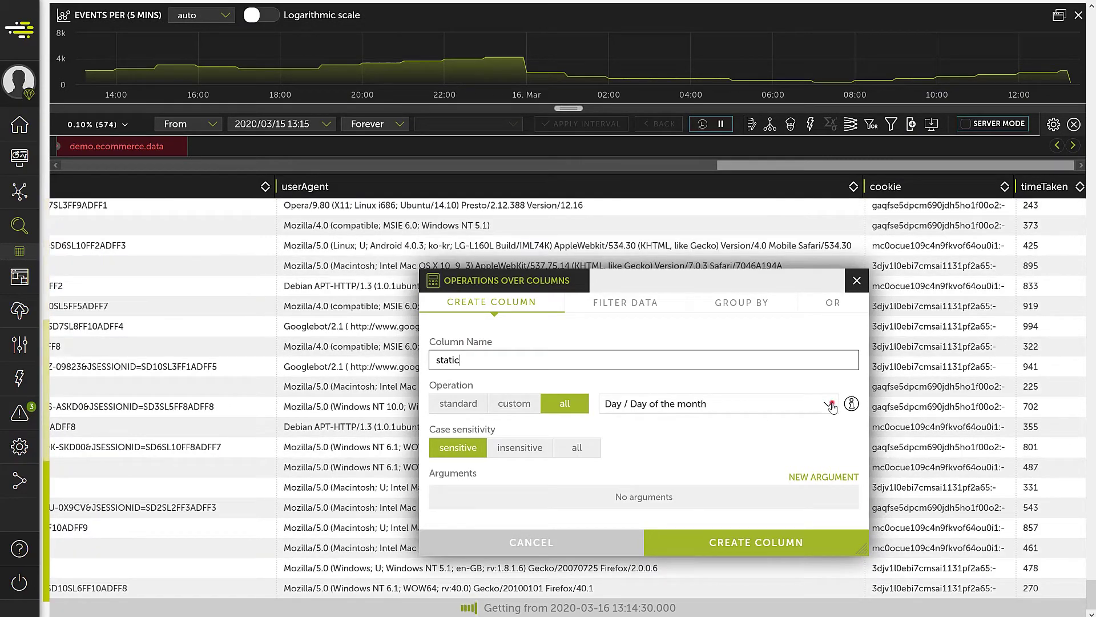
Create the static column using the statusCode operation of My.static.lookup with method as its argument.
left_click(832, 404)
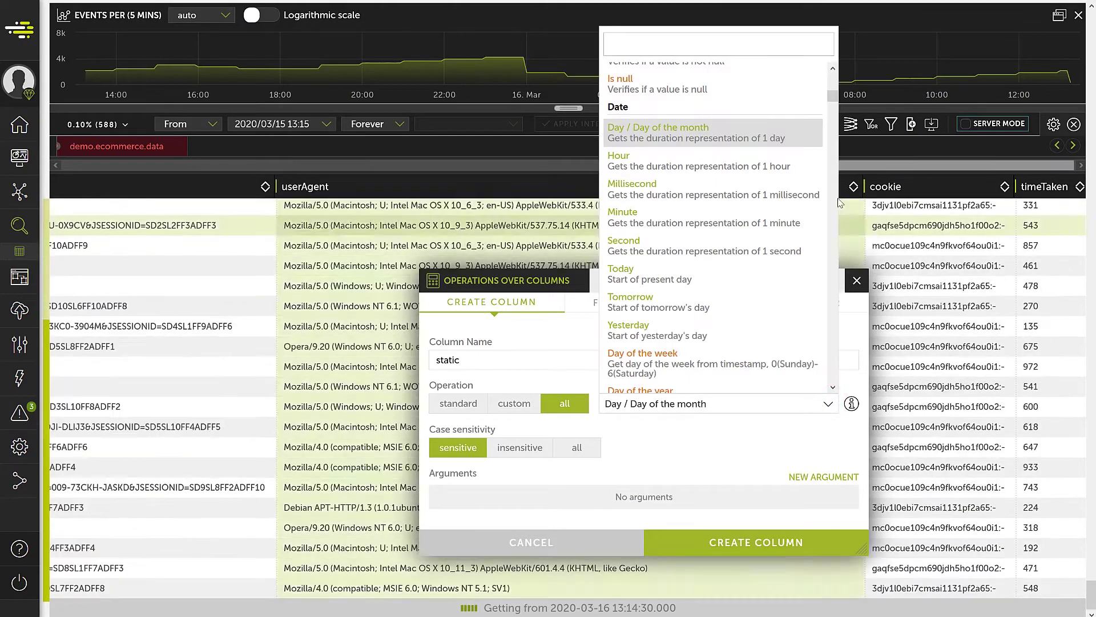
left_click_drag(832, 93, 844, 378)
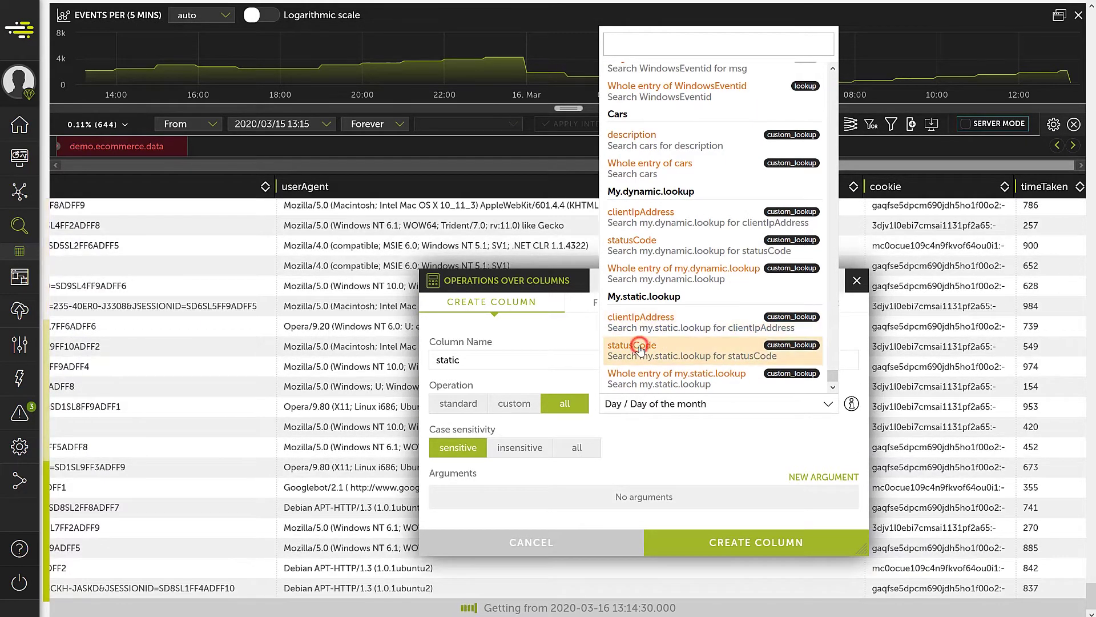
left_click(638, 346)
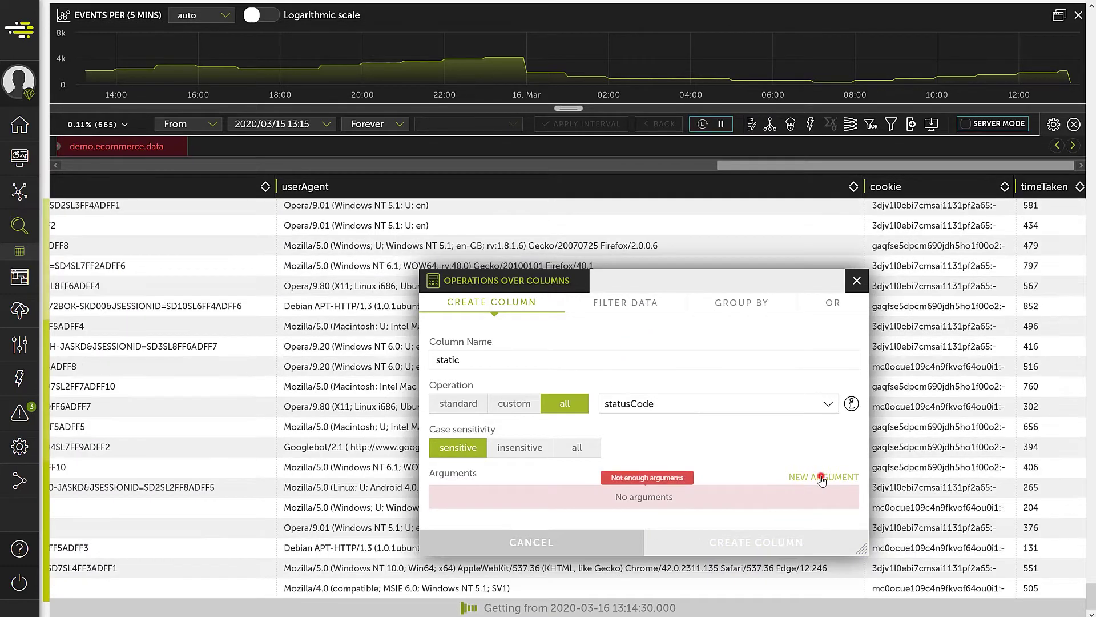
left_click(821, 477)
left_click(809, 499)
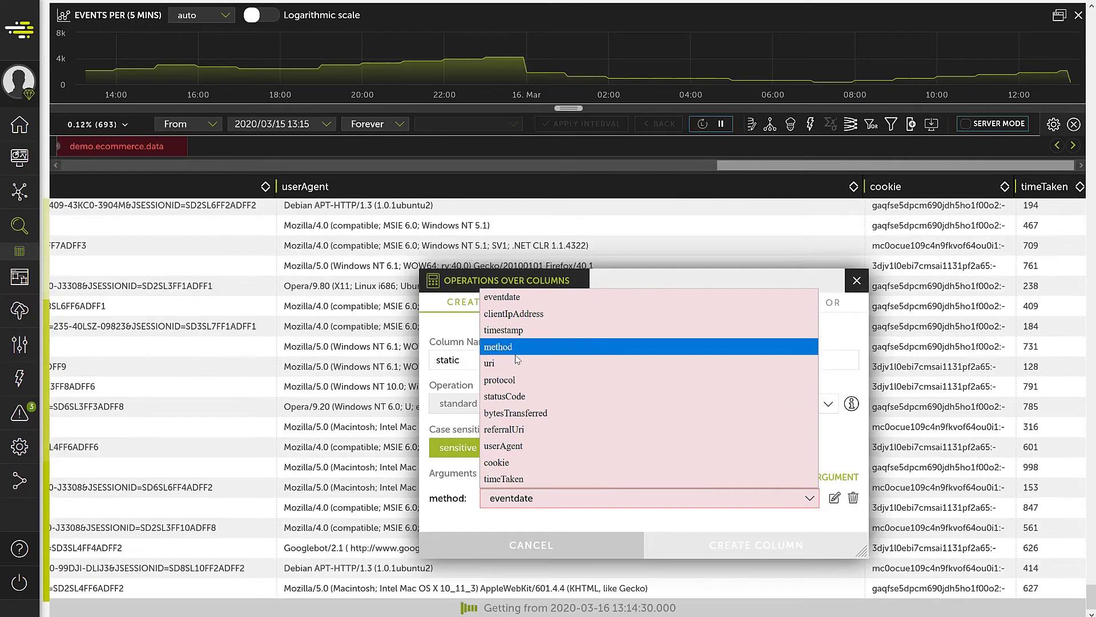
left_click(515, 354)
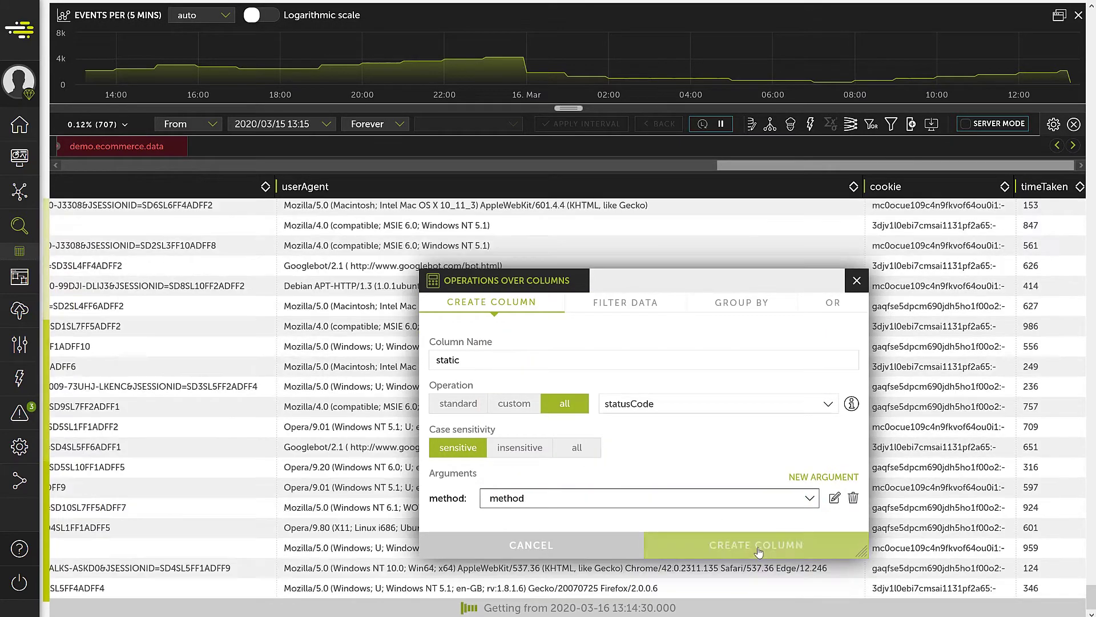
left_click(757, 546)
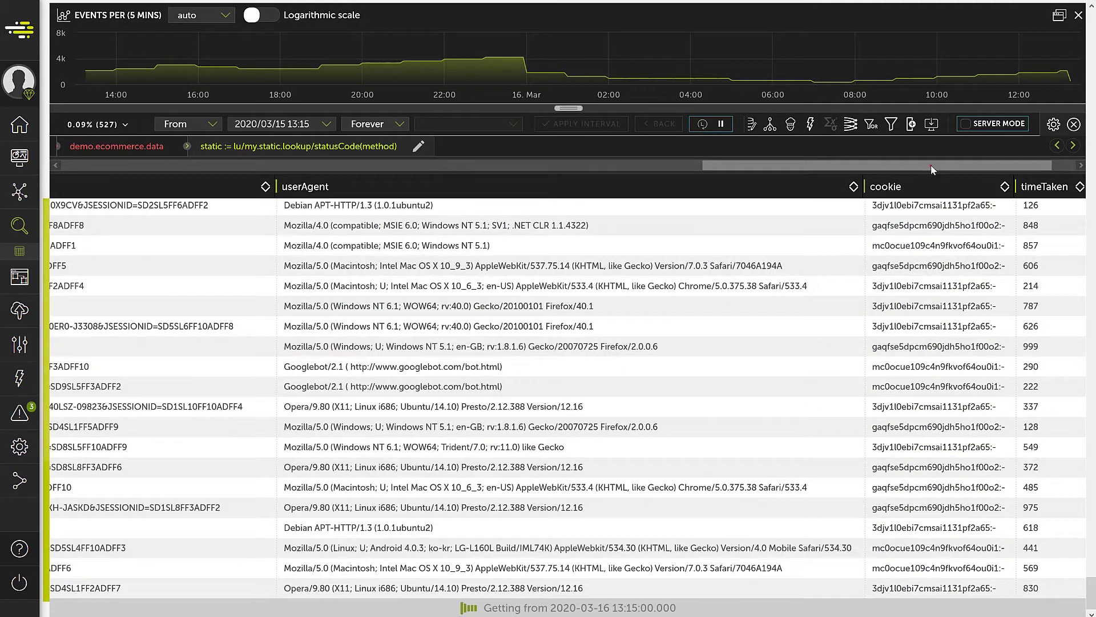
Start a second new column on the table and name it dynamic.
left_click_drag(930, 165, 1033, 163)
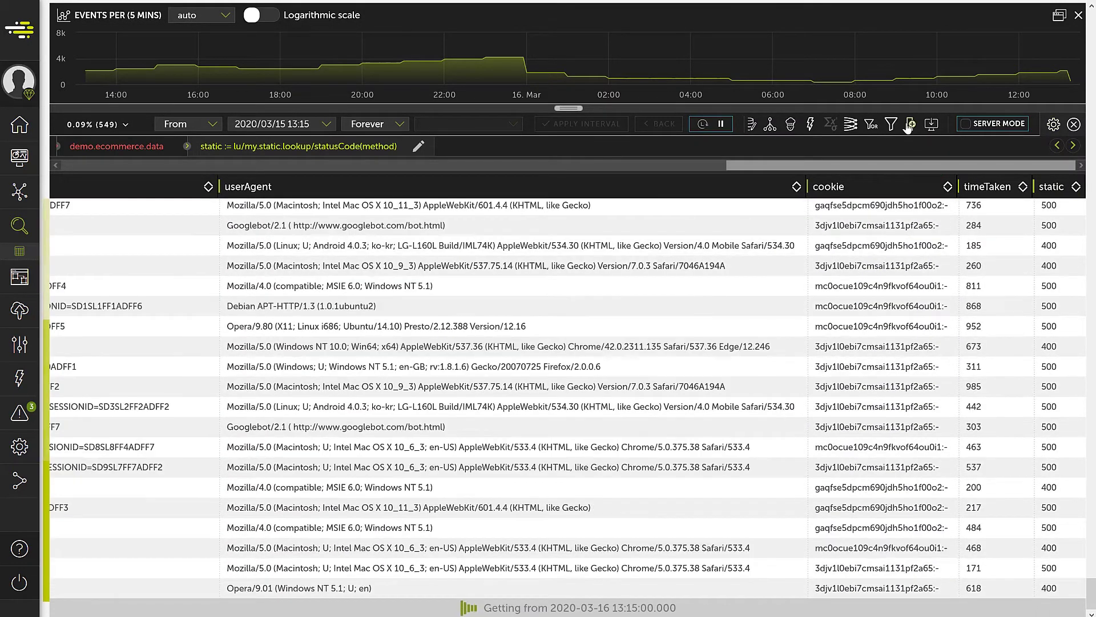
left_click(911, 124)
left_click(506, 361)
key("ctrl+a")
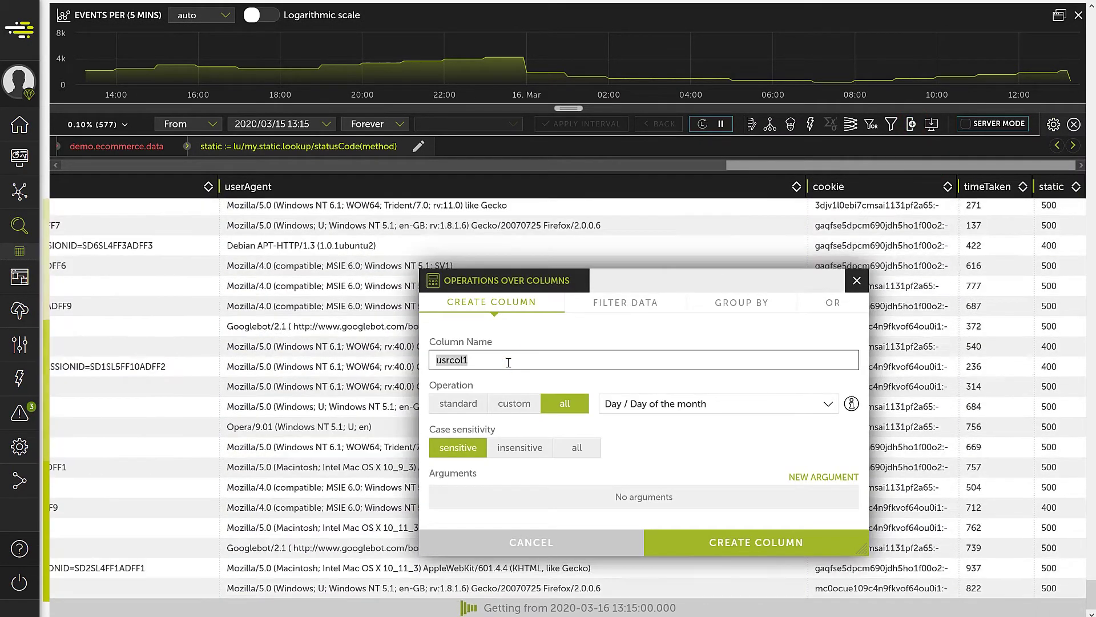
type("dynamic")
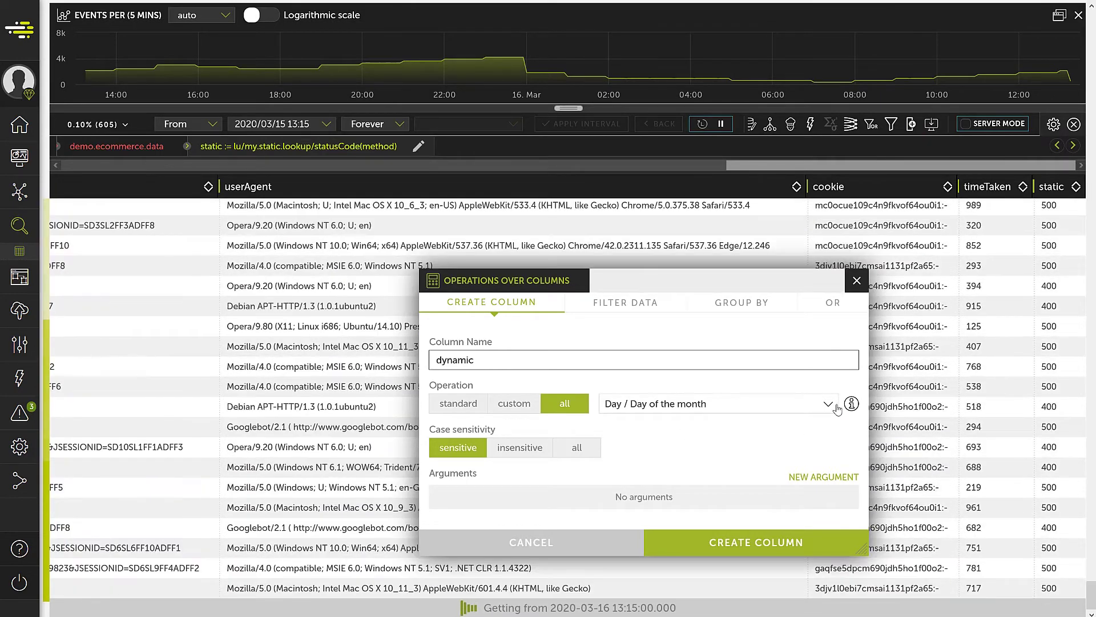
Create the dynamic column using the statusCode operation of My.dynamic.lookup with method as its argument.
left_click(828, 403)
left_click_drag(832, 474, 832, 582)
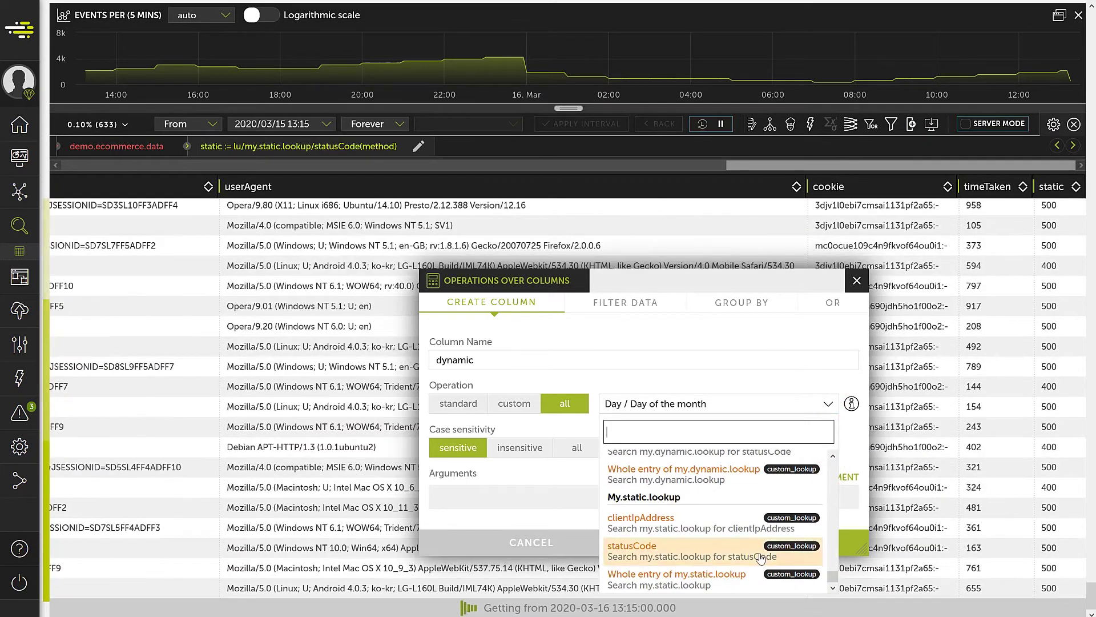
scroll(737, 535, "up", 1)
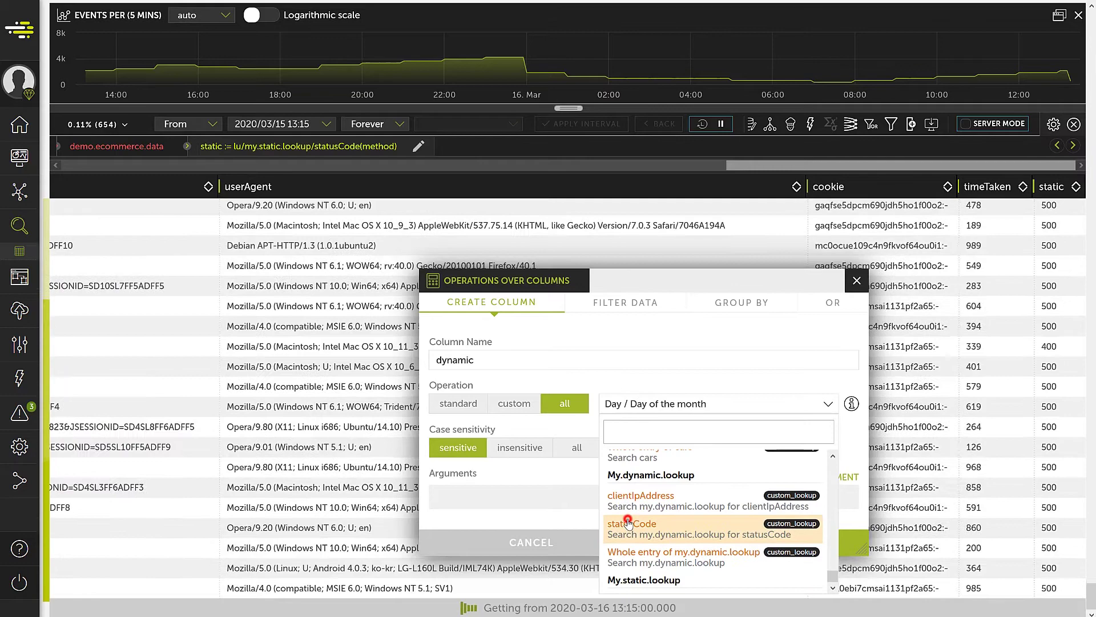
left_click(735, 529)
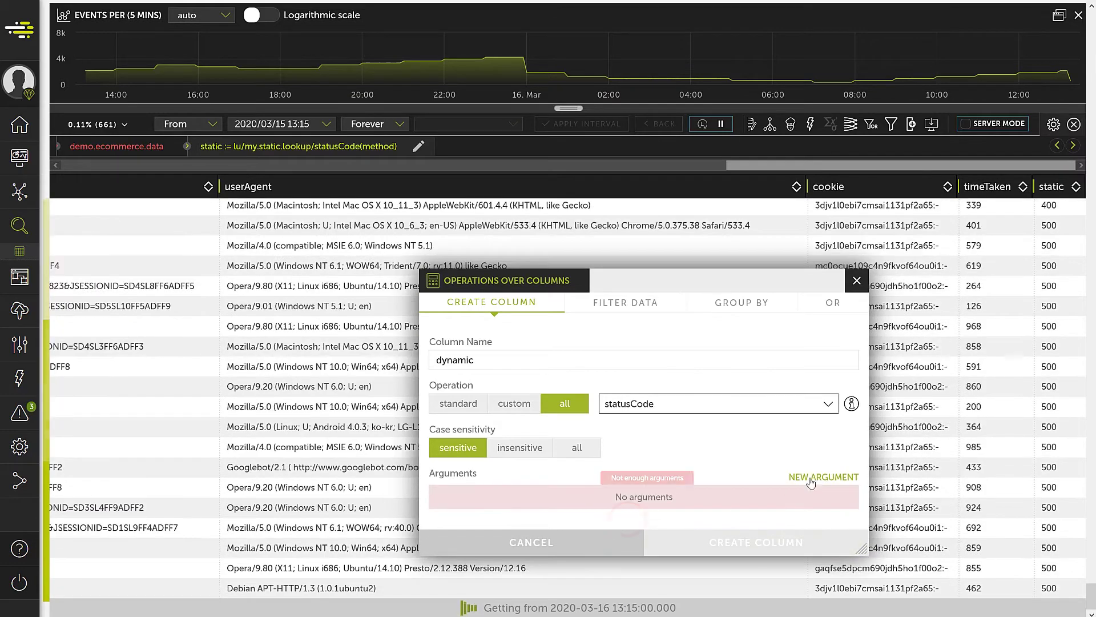
left_click(820, 476)
left_click(514, 497)
left_click(513, 330)
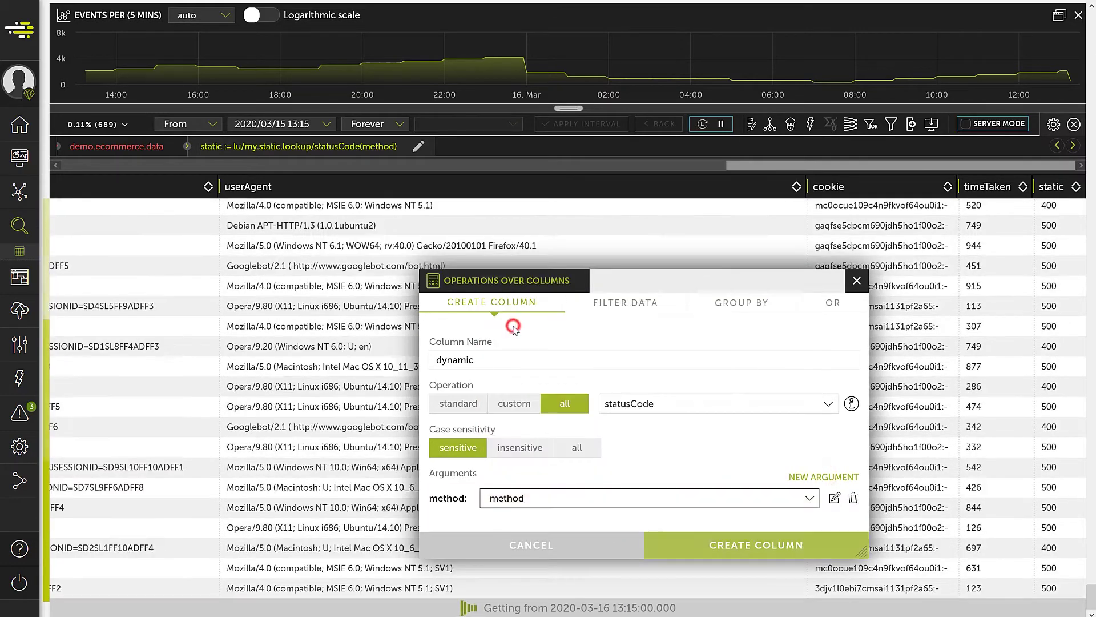
left_click(742, 549)
Stop the real-time event flow of the table while the static and dynamic columns are in view.
left_click(989, 164)
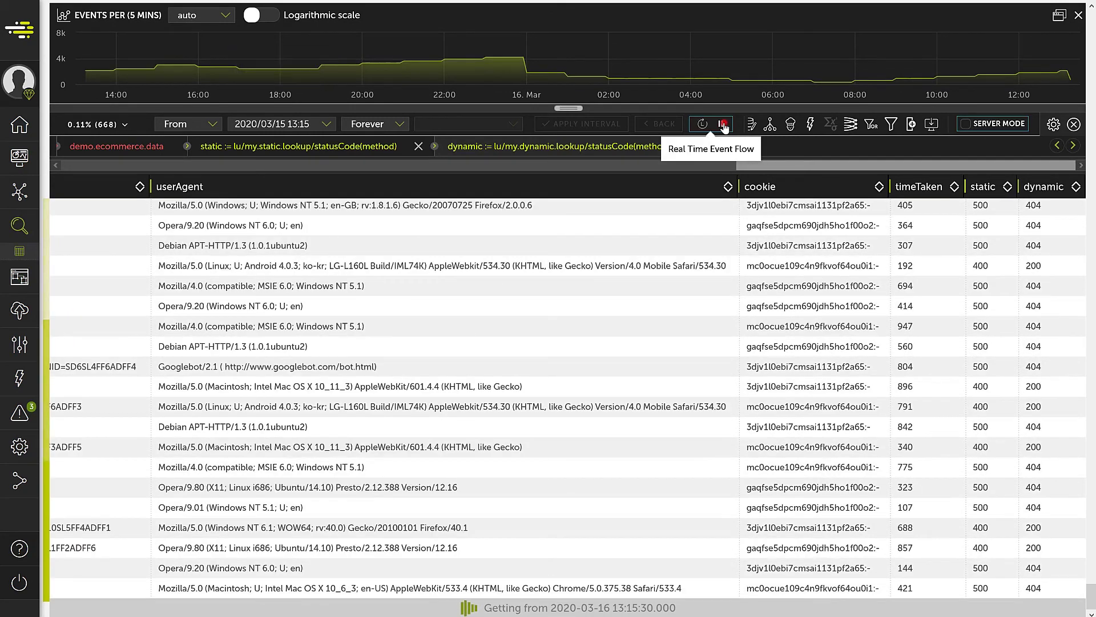
left_click(723, 124)
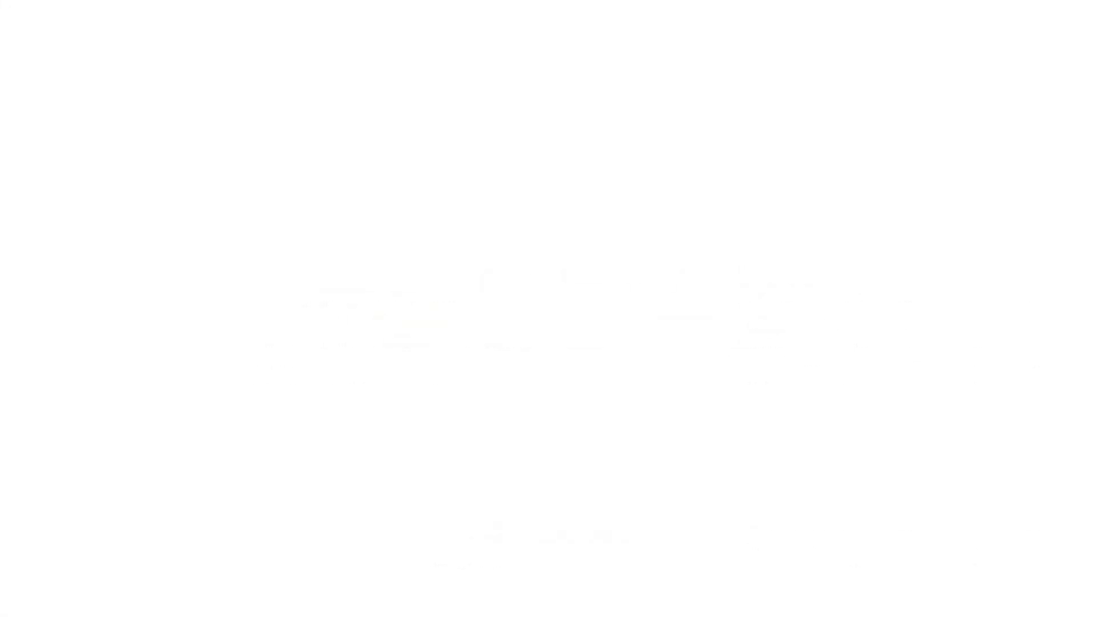